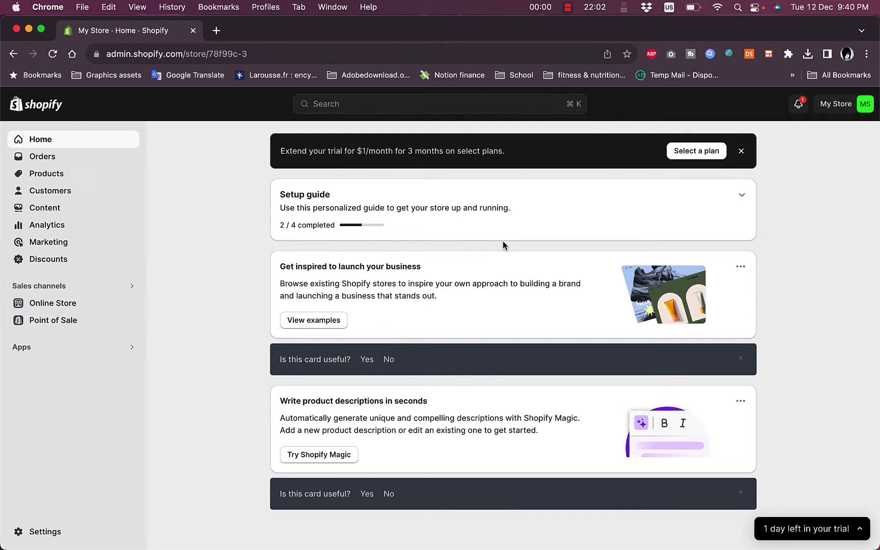
Search the Shopify App Store for 'privy' and install Privy - Pop Ups, Email, & SMS
click(69, 349)
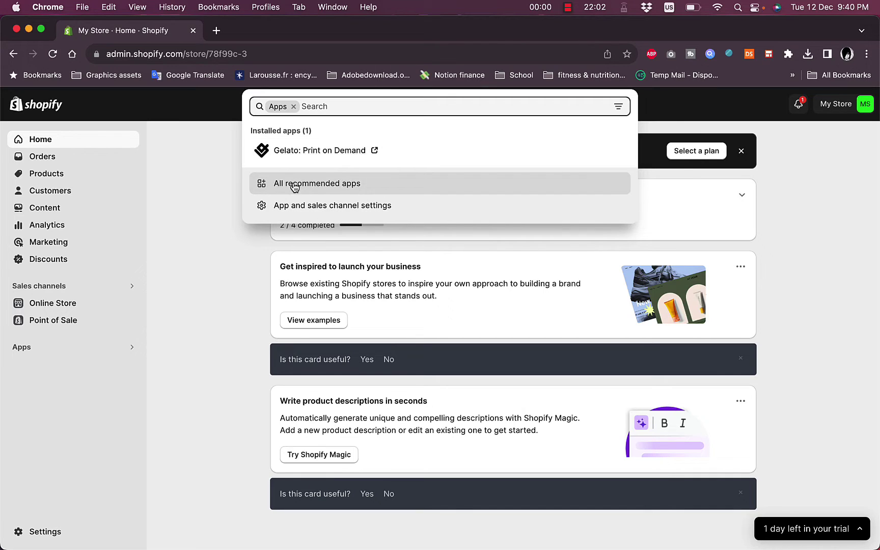
text(privy)
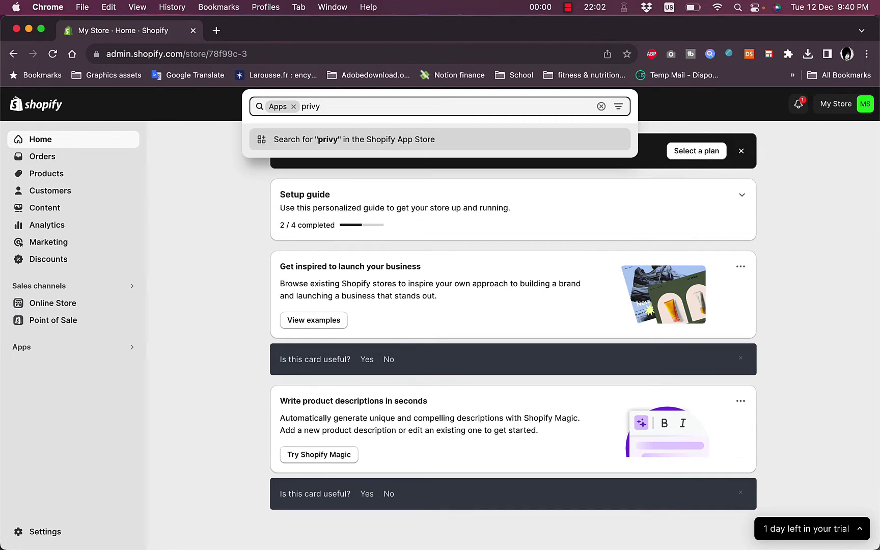
key(Return)
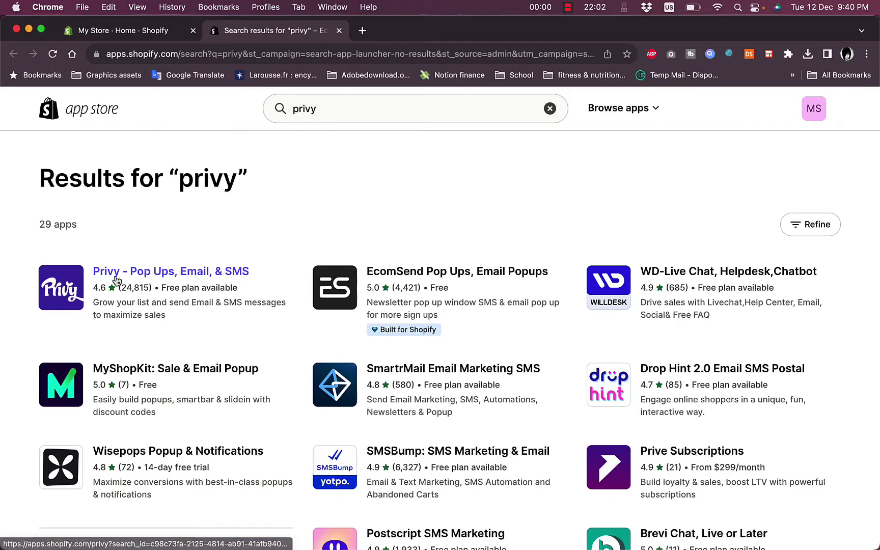
click(181, 273)
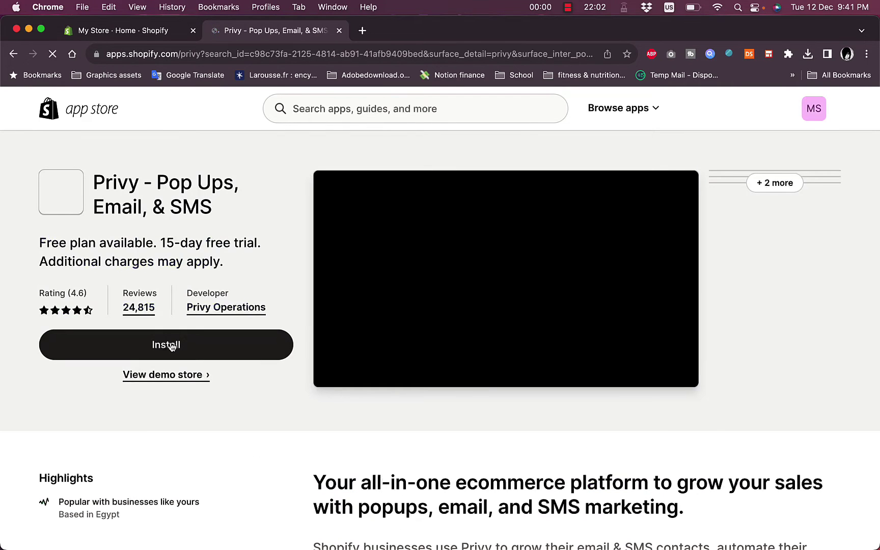
click(172, 346)
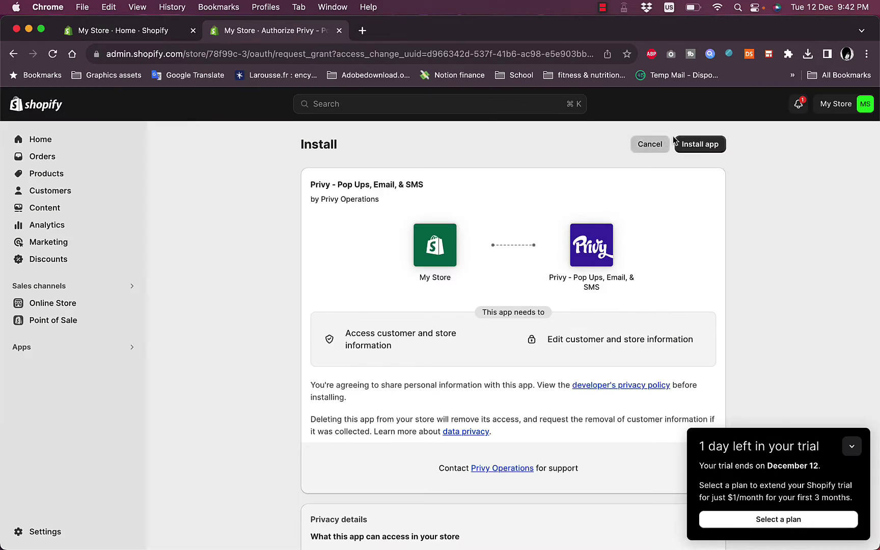
click(708, 143)
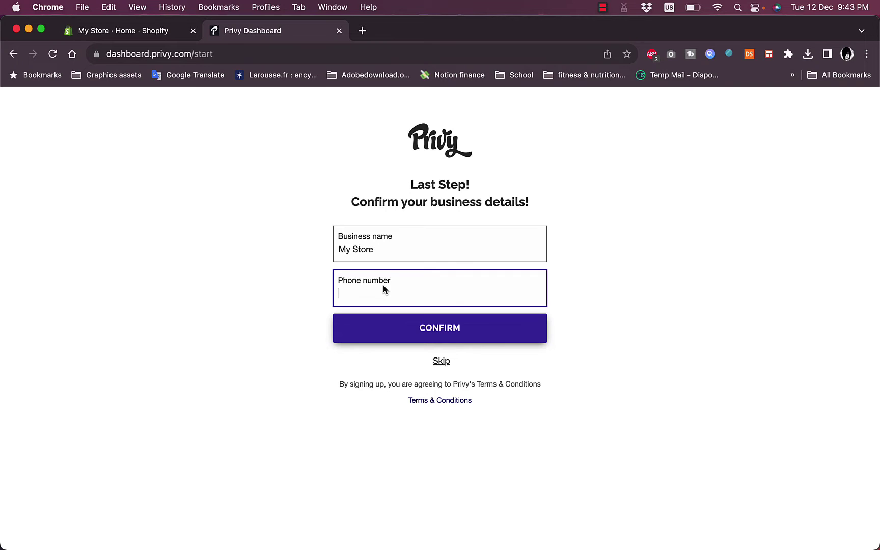
Skip the phone number, then enter business name 'test store' with industry Clothing
click(441, 360)
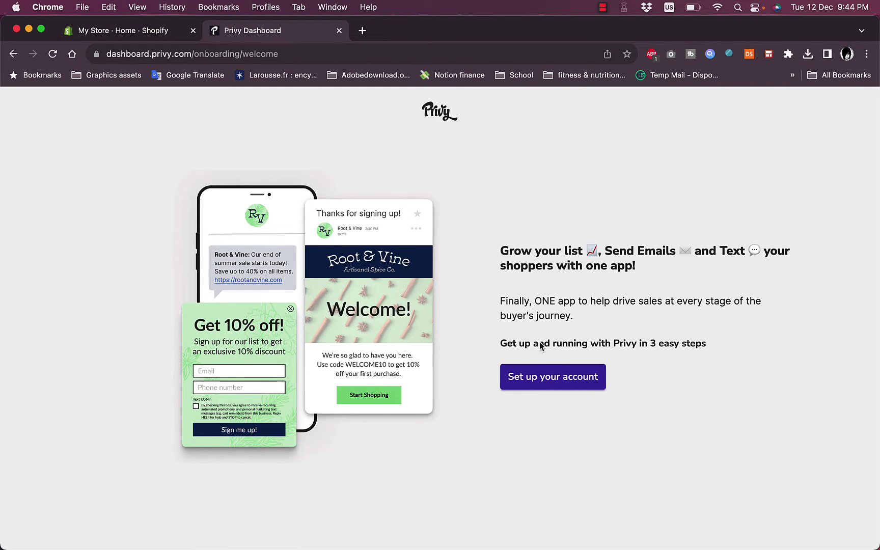
click(555, 374)
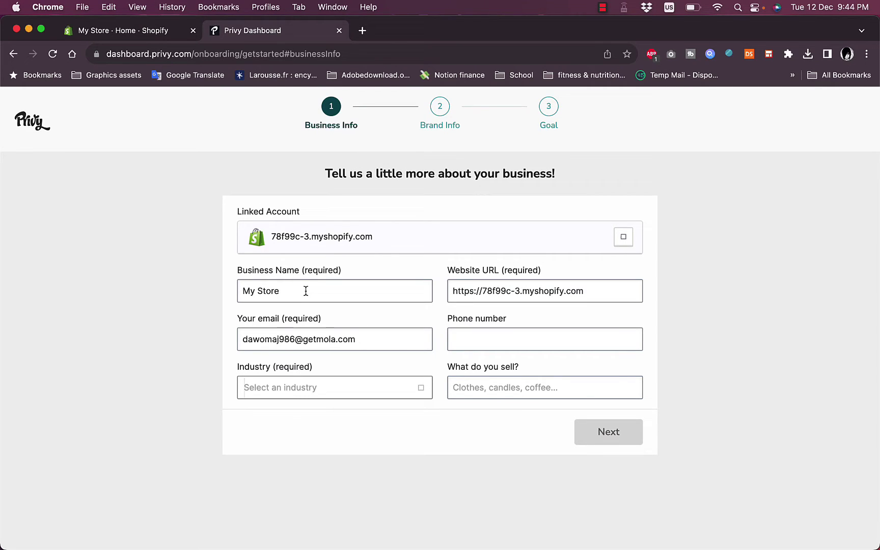
triple_click(306, 290)
text(test store)
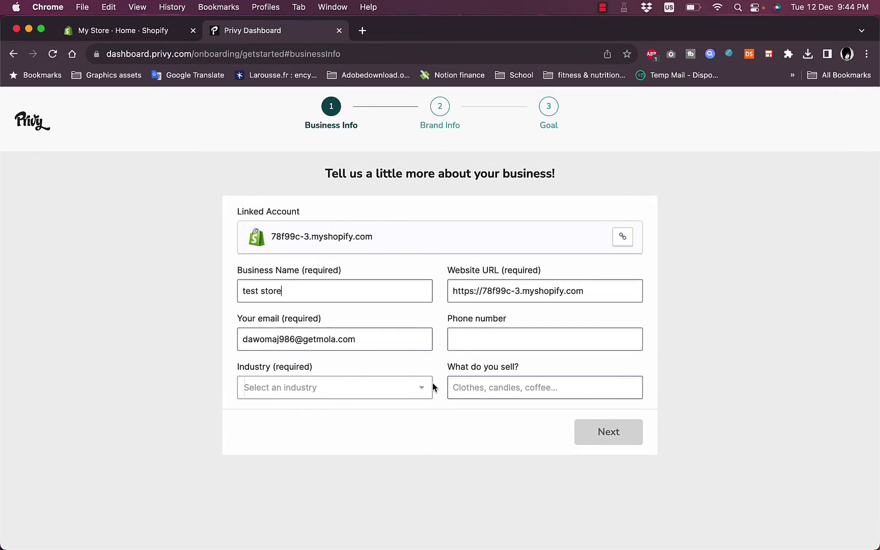
click(387, 387)
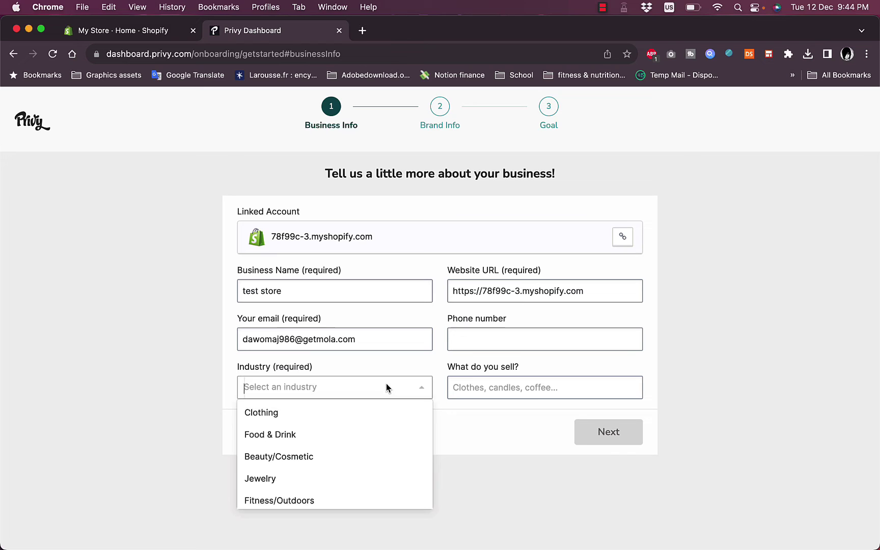
click(331, 413)
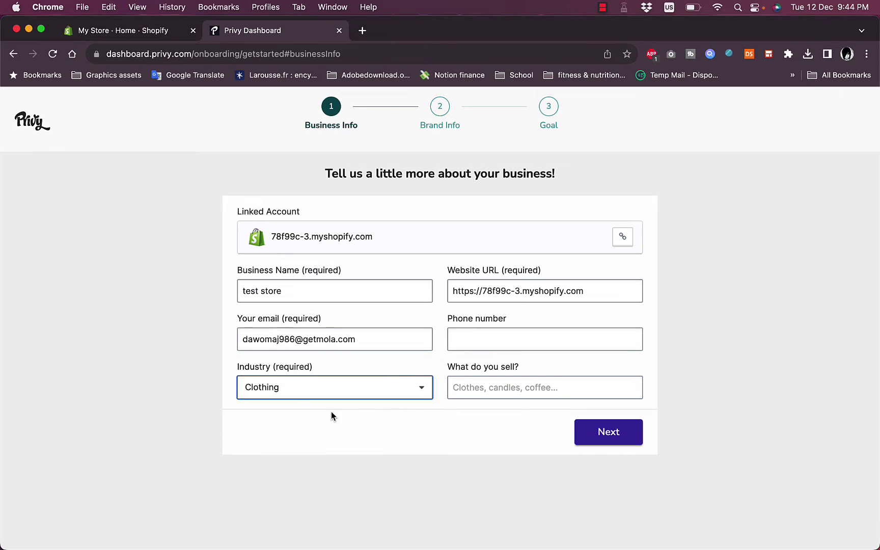
click(507, 389)
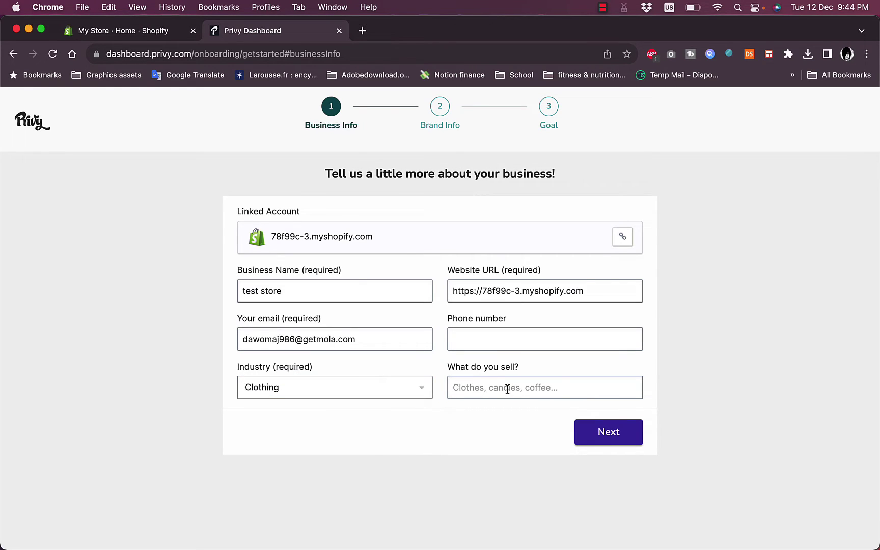
Enter 'clothes' as what the store sells, then upload Black White and Yellow Bold Fitness Logo.png as logo
text(clothes)
click(609, 432)
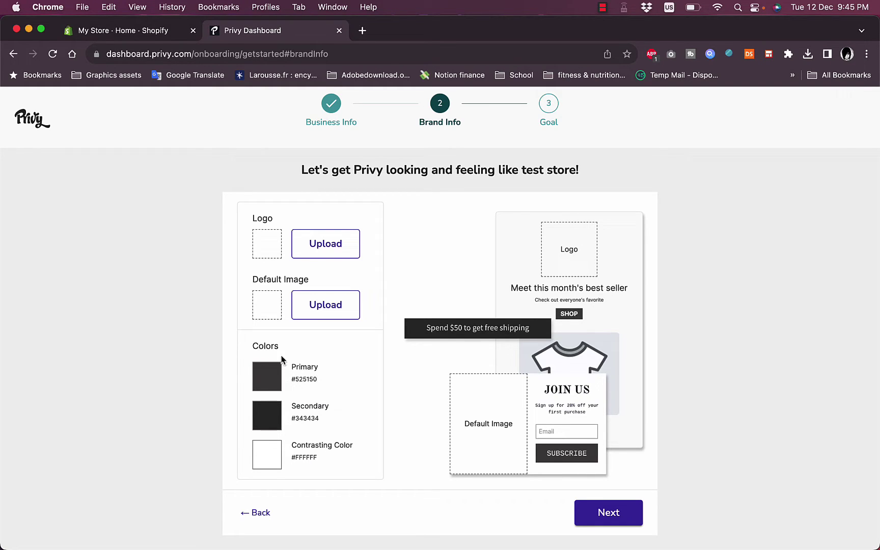
click(326, 246)
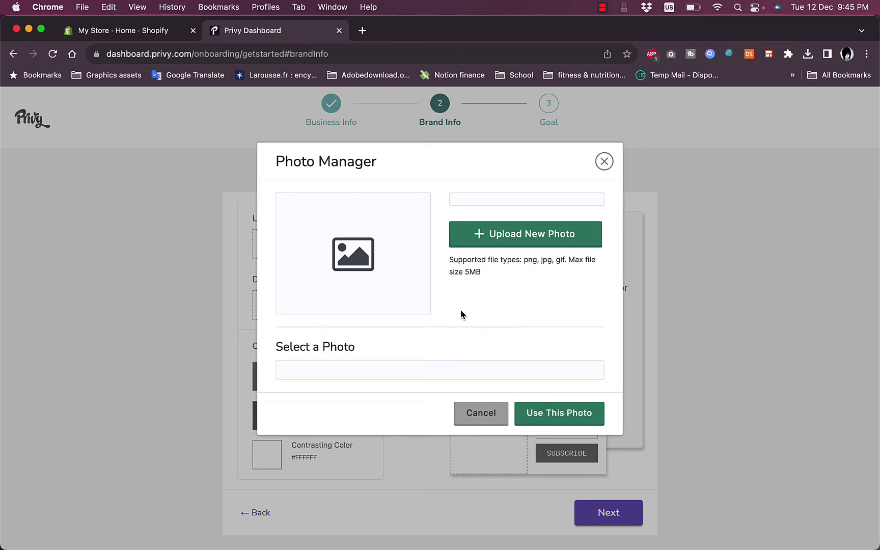
click(493, 234)
click(358, 248)
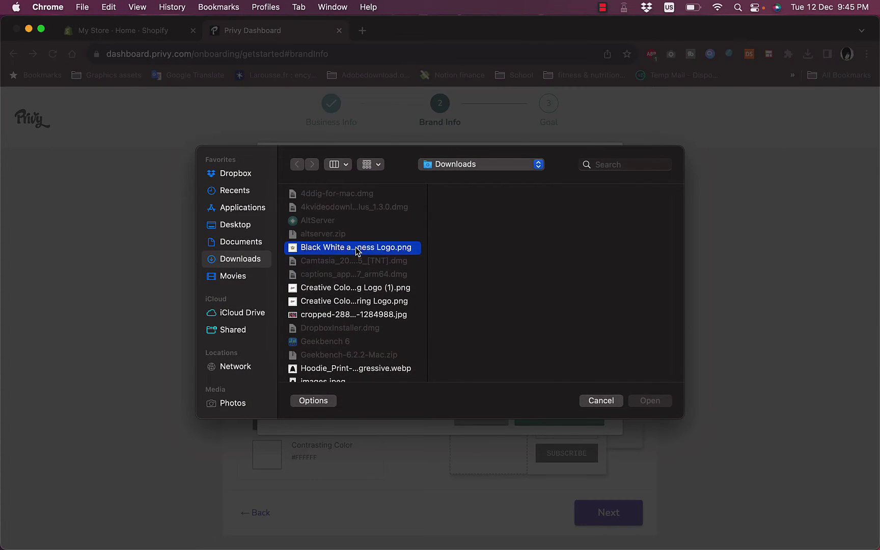
click(661, 404)
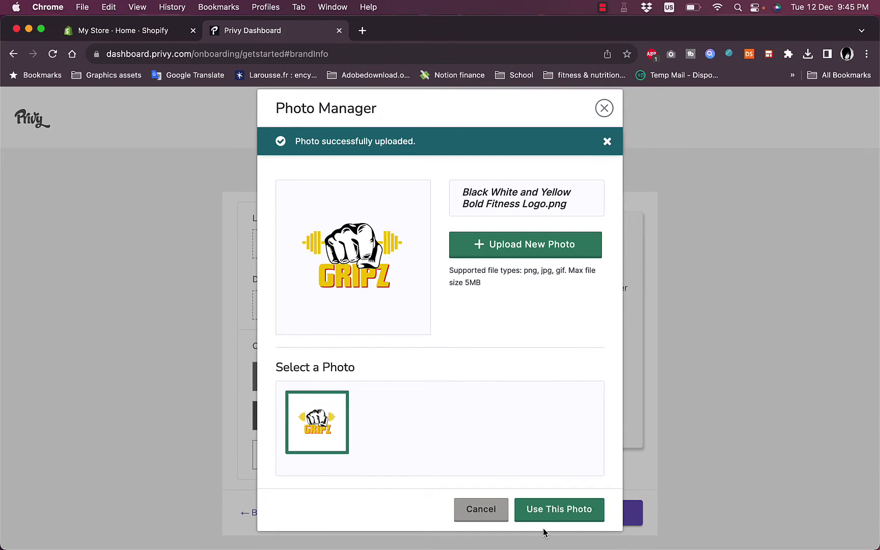
click(557, 509)
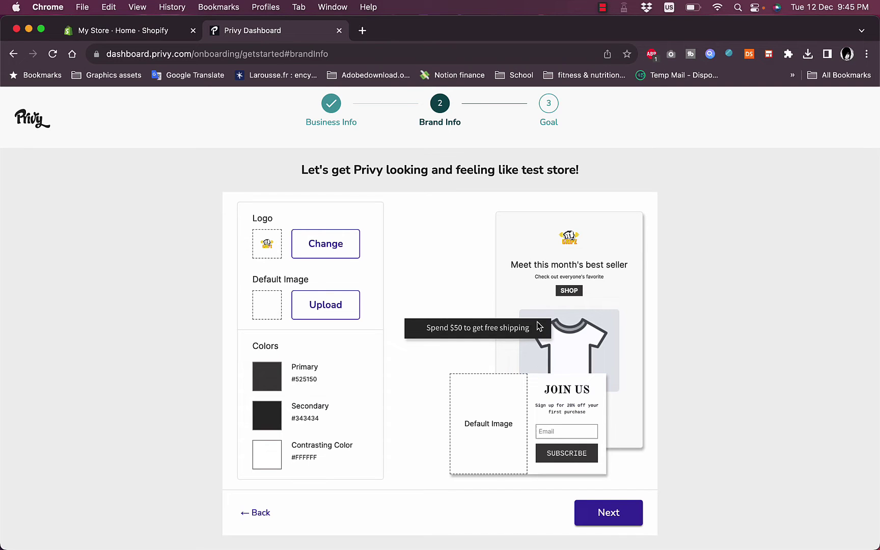
Upload Creative Color Brushstroke Lettering Logo (1).png as the default image and advance to the Goal step
click(324, 305)
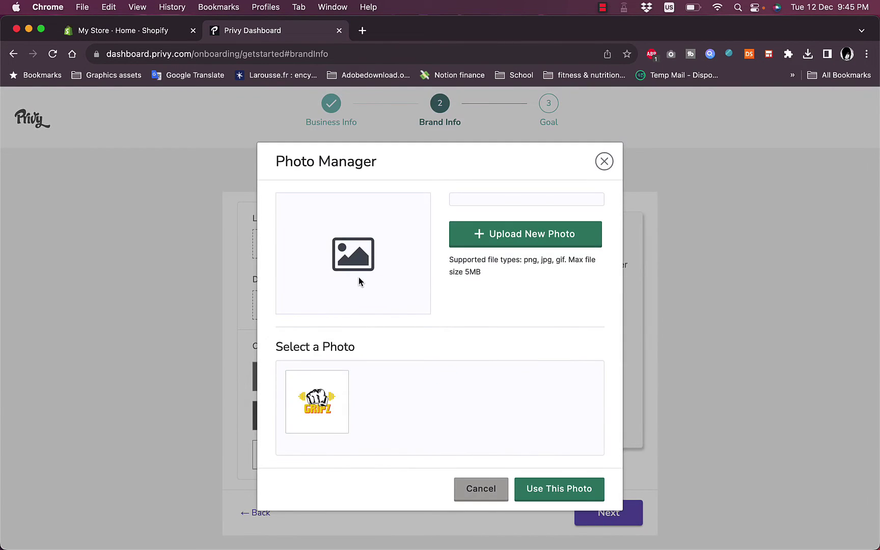
click(481, 235)
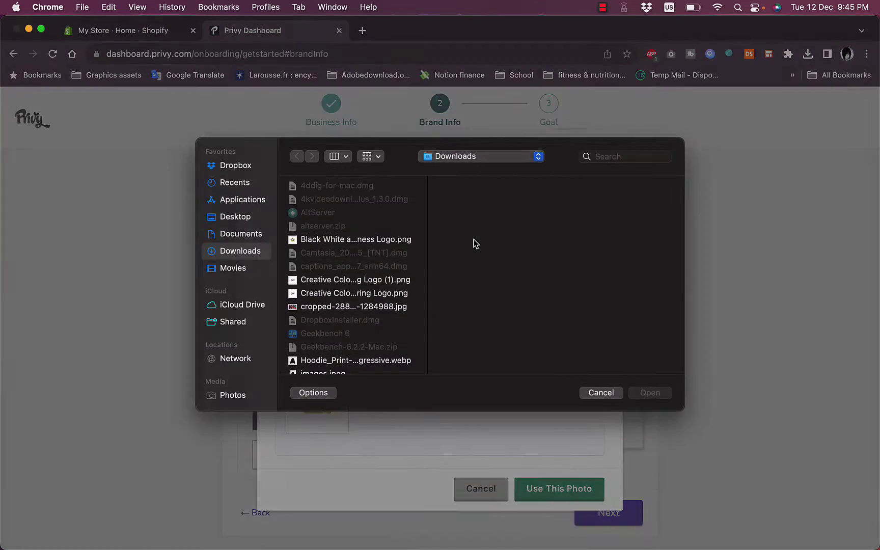
click(332, 288)
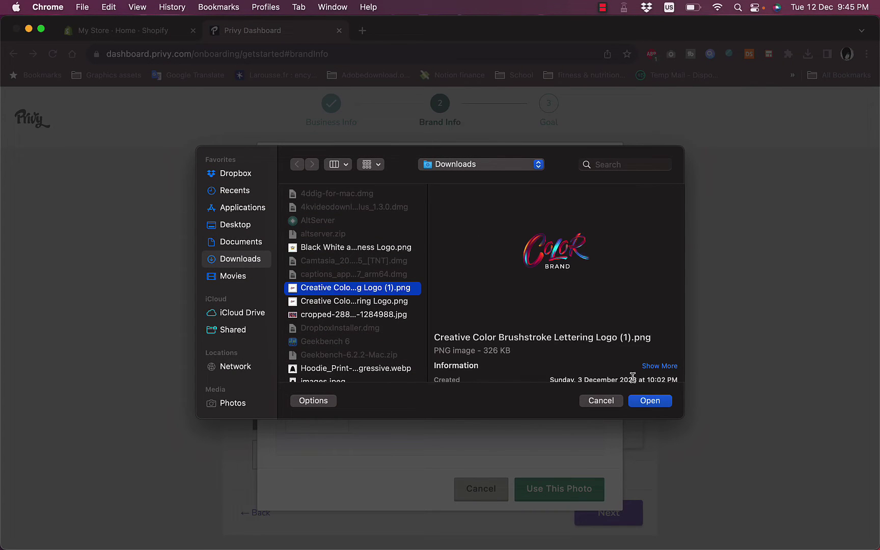
click(647, 400)
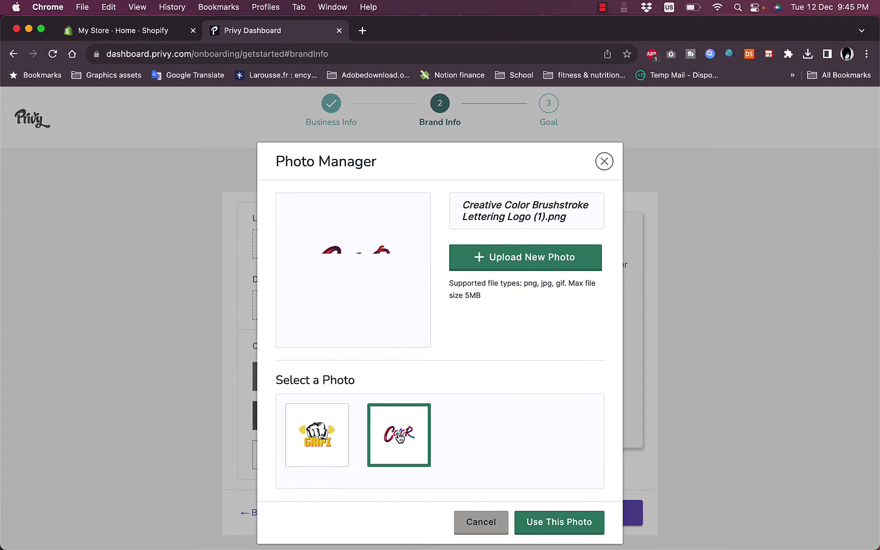
click(541, 521)
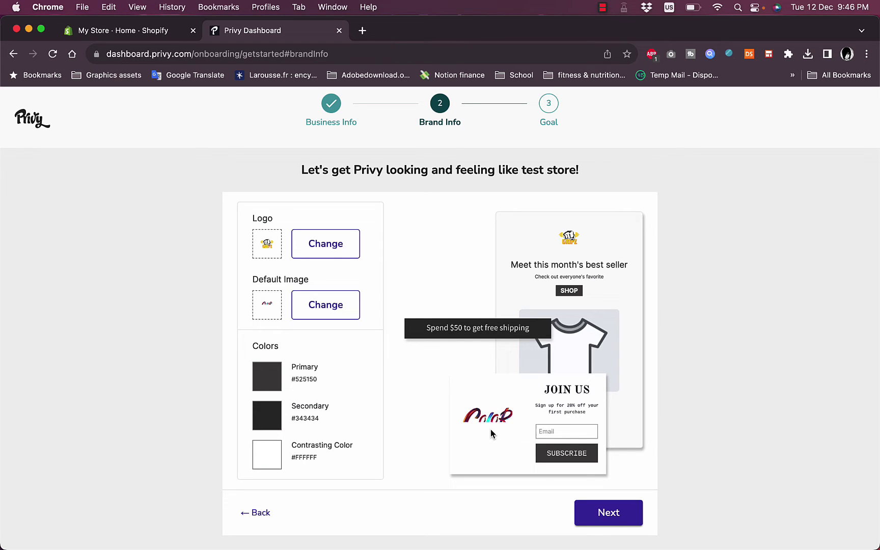
click(603, 512)
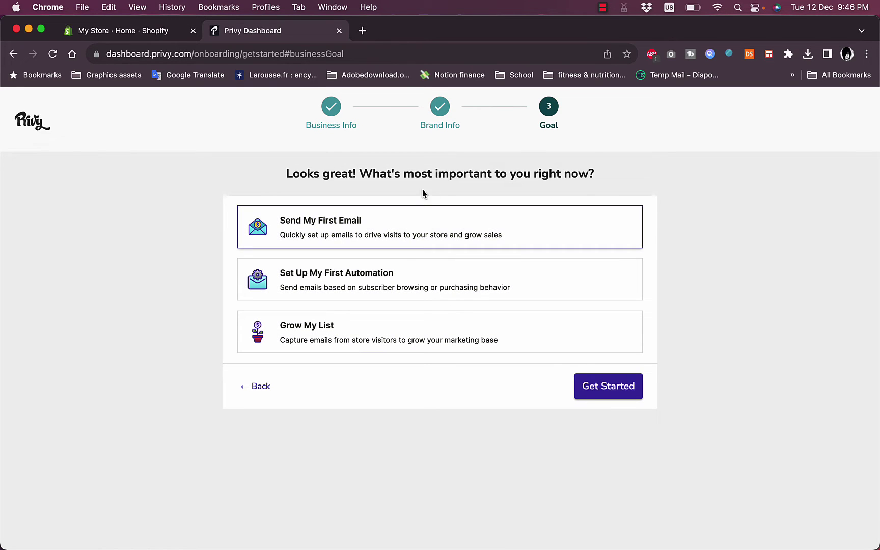
Pick growing the email list as the goal, finish onboarding, and start the first popup from the dashboard
click(398, 337)
click(586, 388)
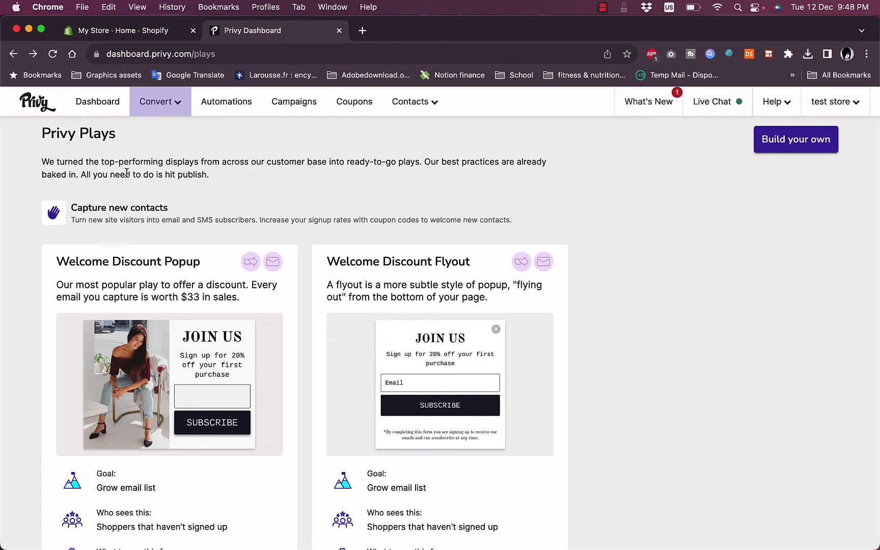
click(105, 105)
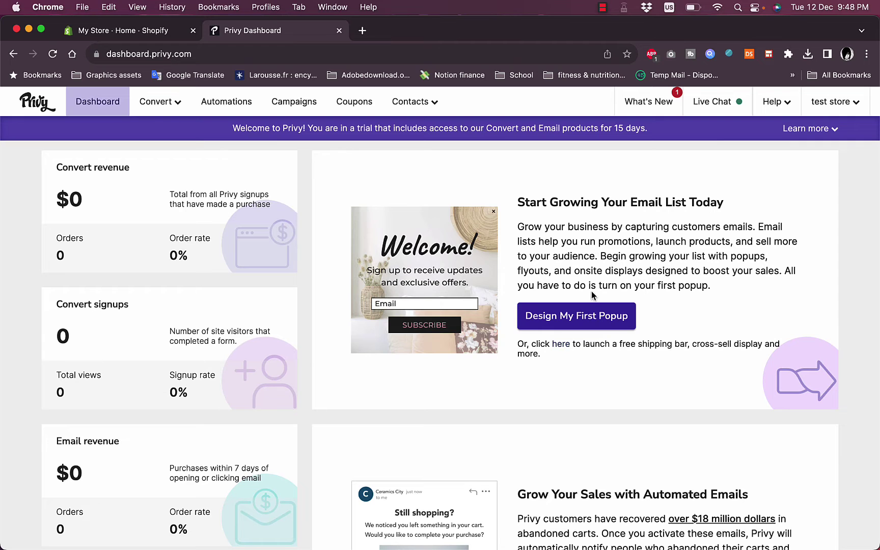
click(583, 327)
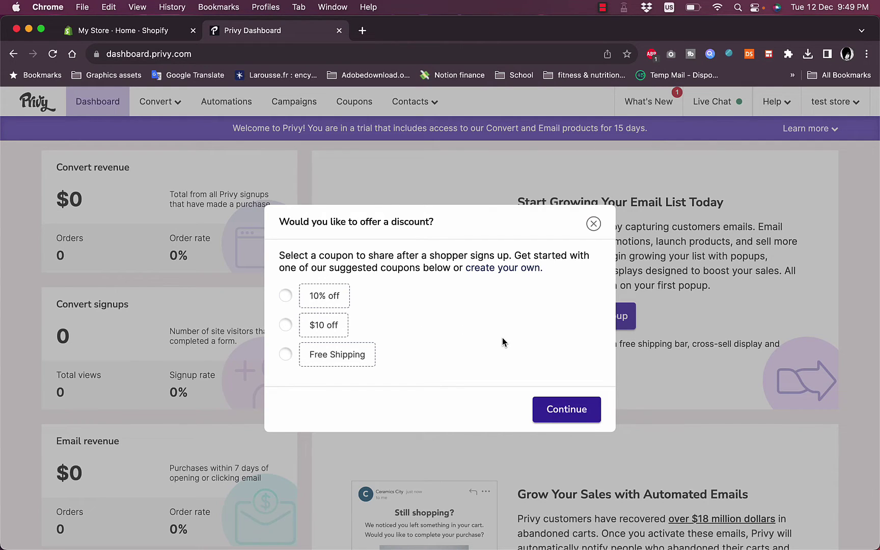
Activate a $10 off signup coupon and continue to the display designer
click(285, 326)
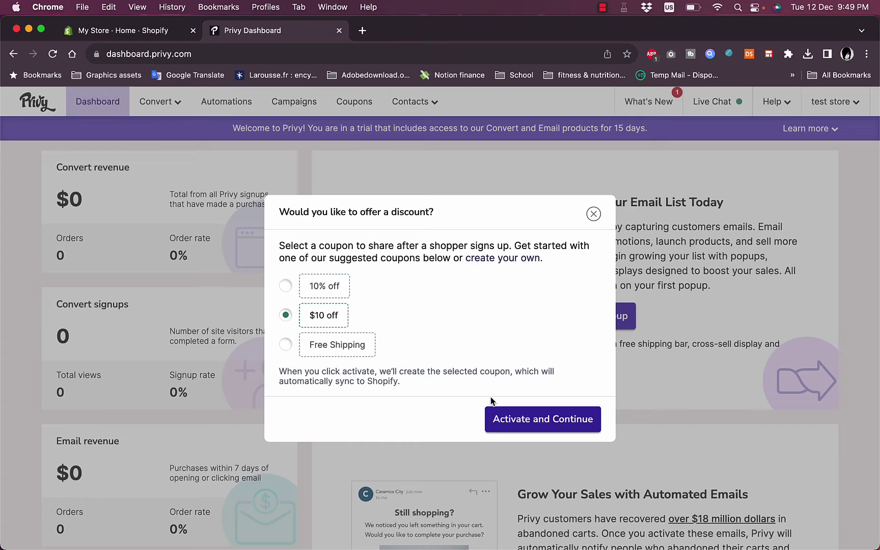
click(535, 421)
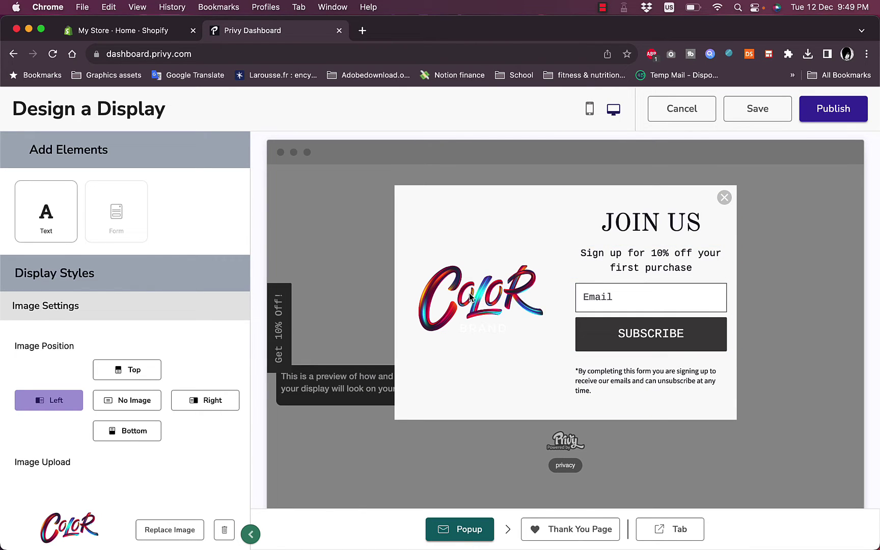
Change the JOIN US heading to SIGN UP in the Lato font, then select the email form
click(654, 228)
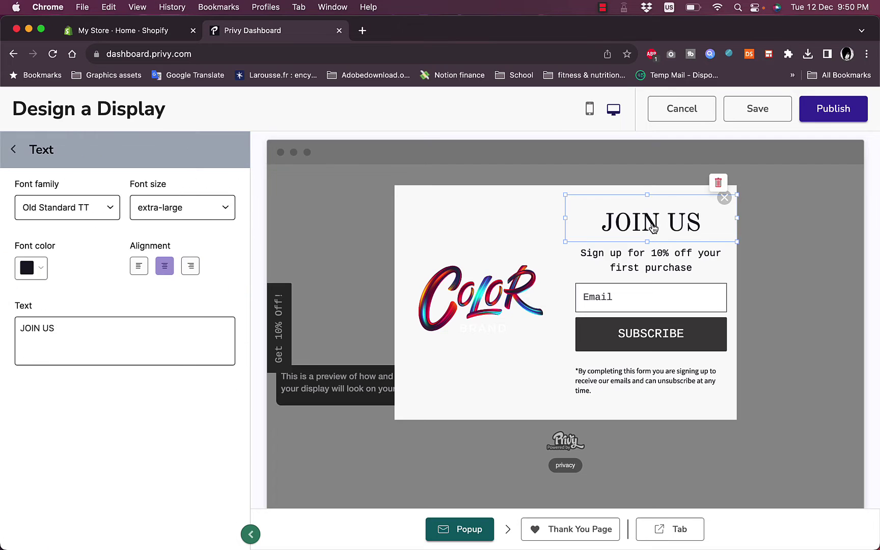
triple_click(69, 330)
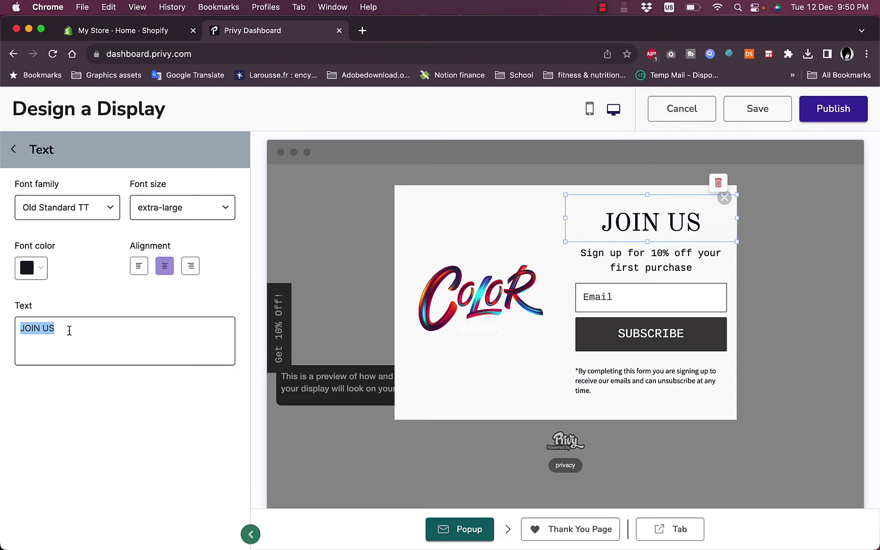
text(SIGN UP)
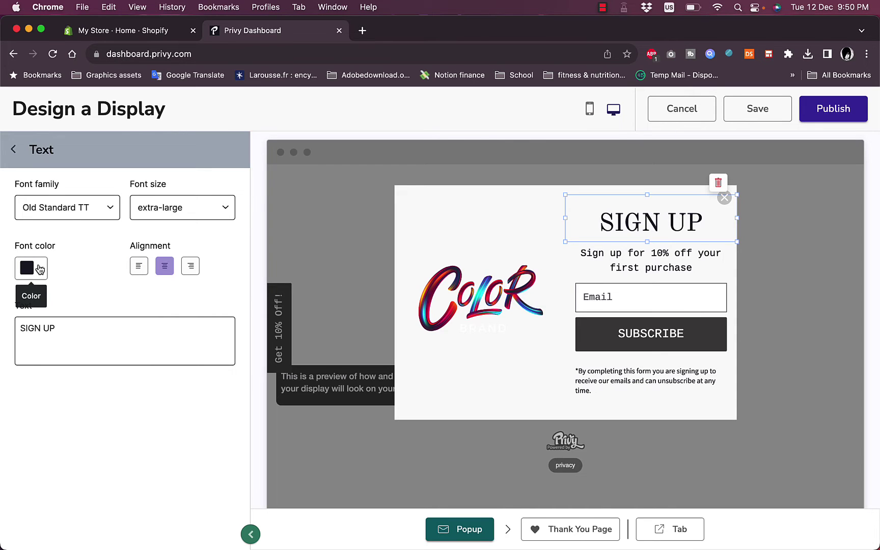
click(93, 206)
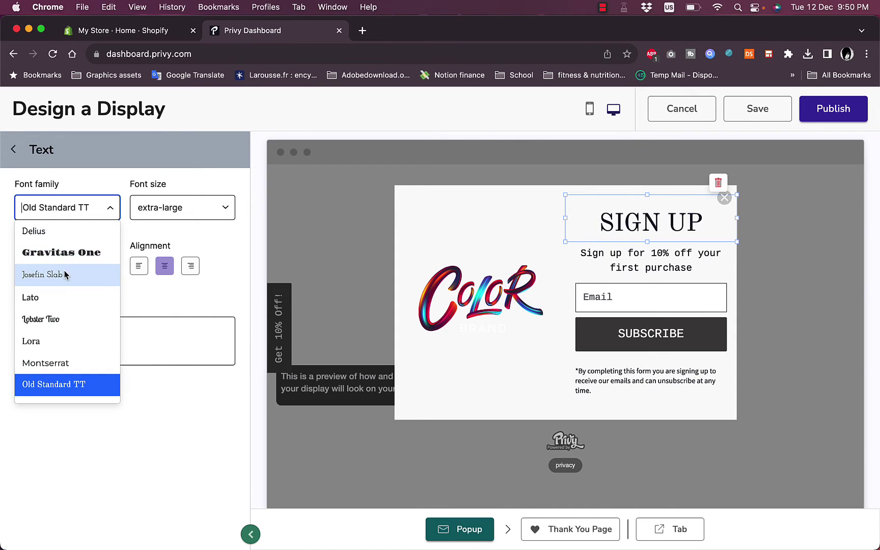
click(56, 300)
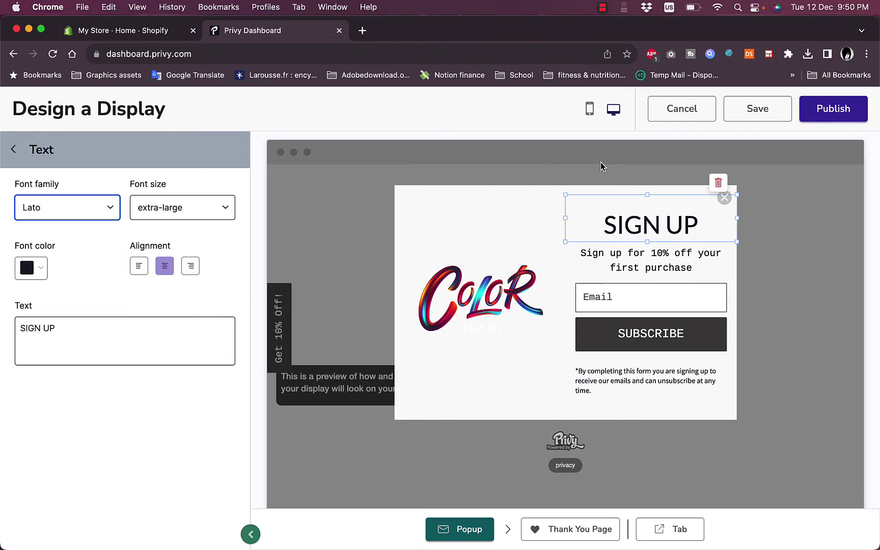
click(662, 263)
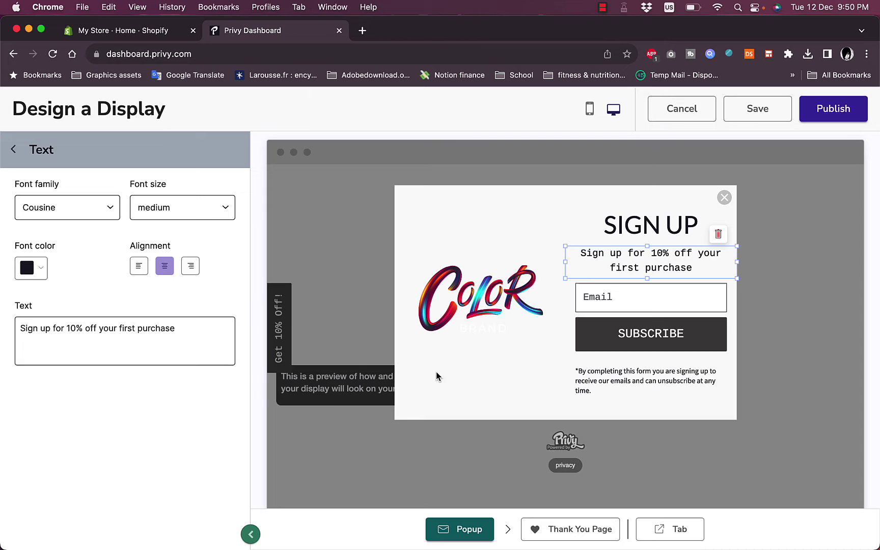
click(637, 336)
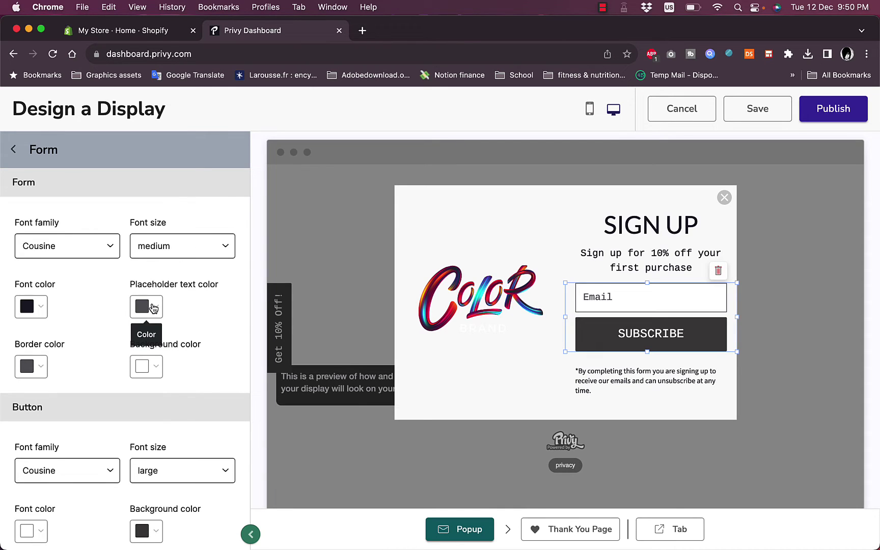
Round the form button's corners to 7 px
scroll(94, 350, down, 5)
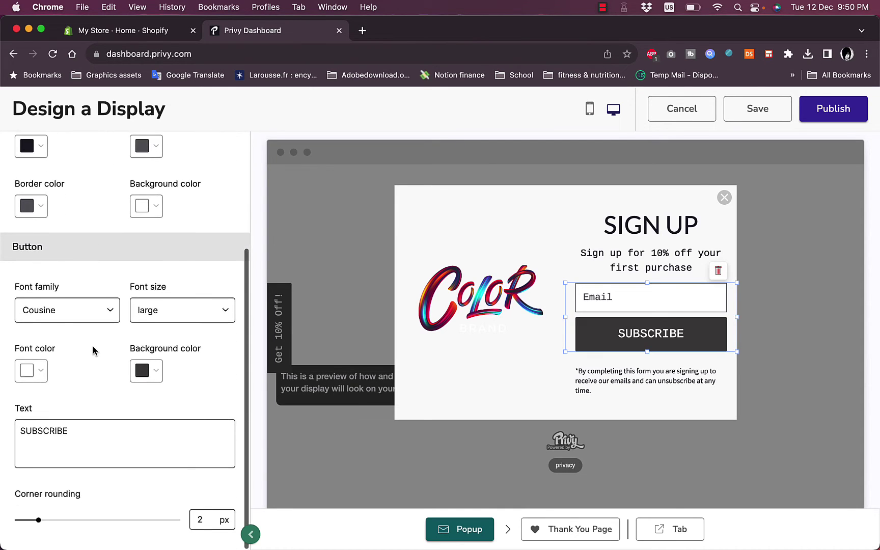
scroll(93, 350, up, 5)
scroll(121, 322, down, 5)
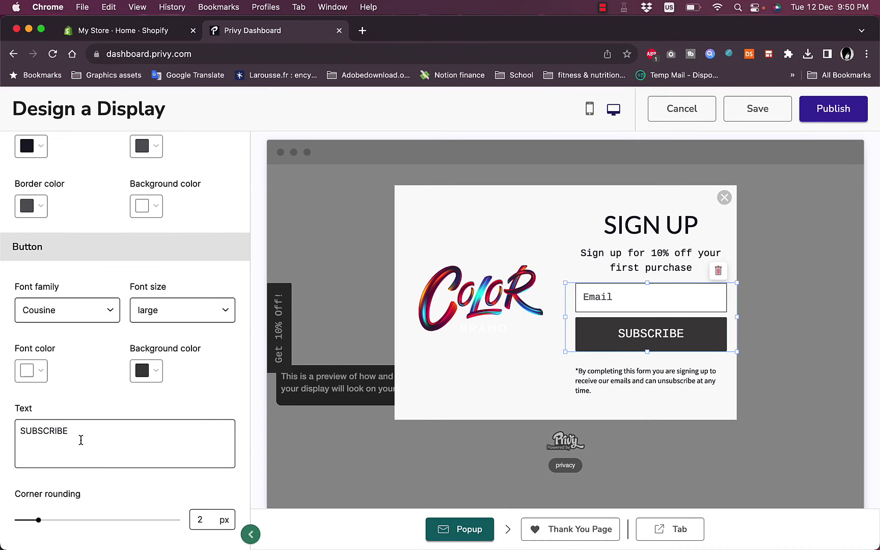
drag(39, 521, 113, 512)
scroll(201, 288, up, 3)
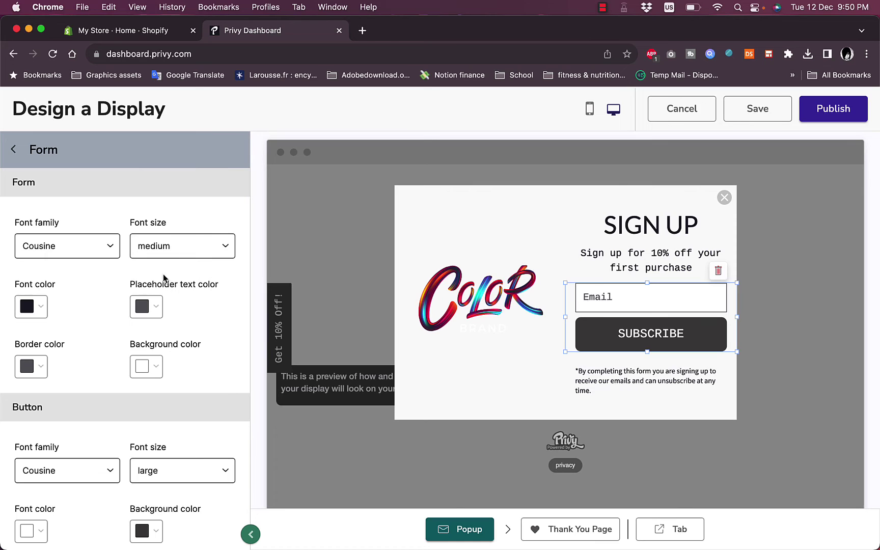
Set the form text to large size in the Bangers font
click(174, 248)
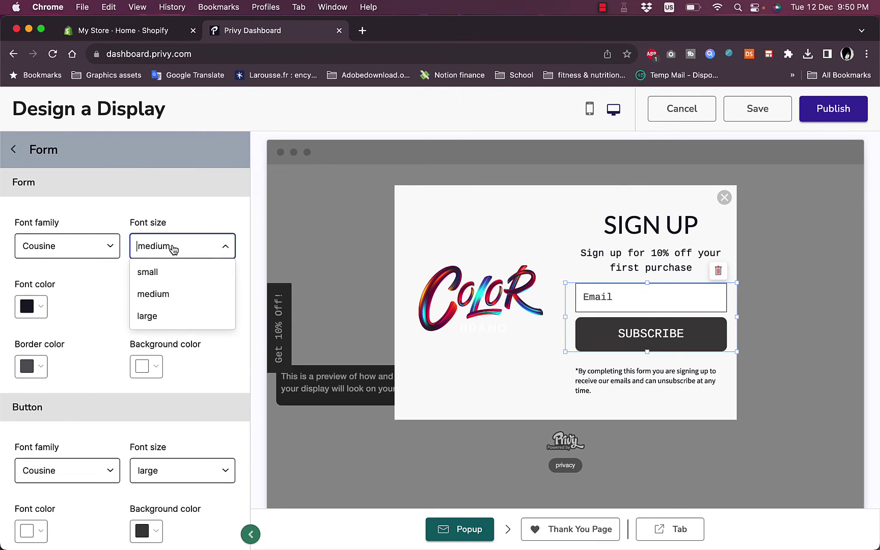
click(159, 316)
click(97, 249)
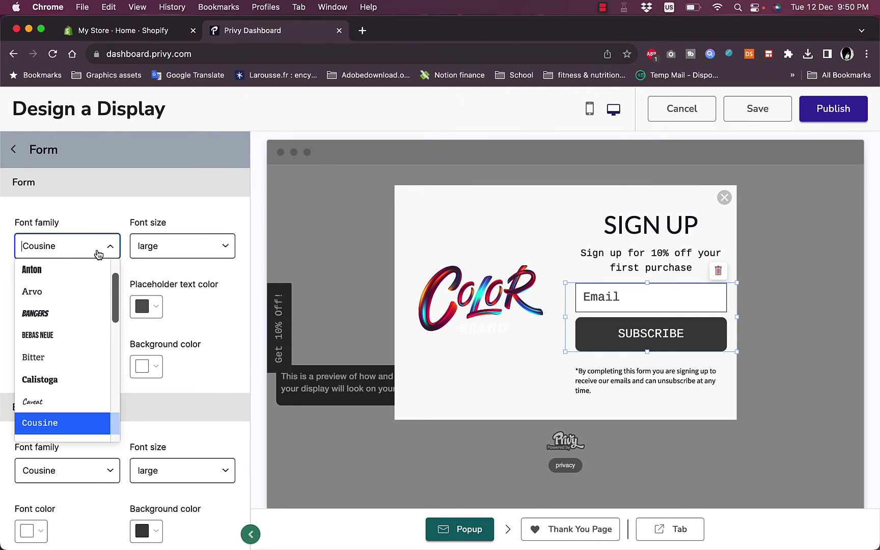
click(51, 311)
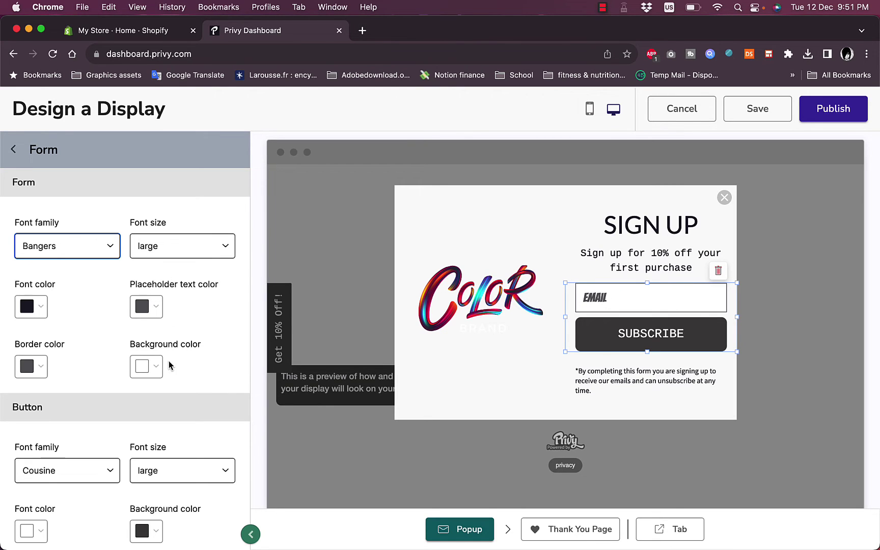
Give the SUBSCRIBE button large Bebas Neue text on a pure red FF0000 background
scroll(168, 360, down, 5)
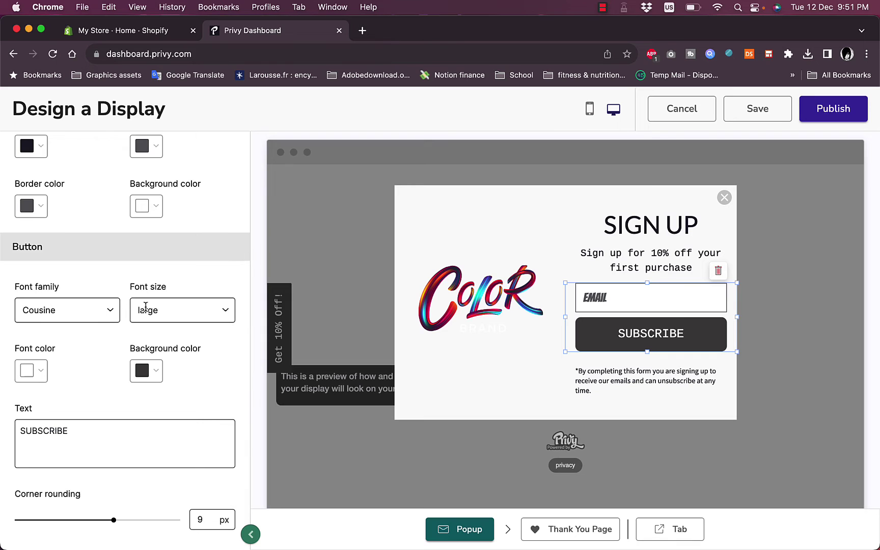
click(96, 319)
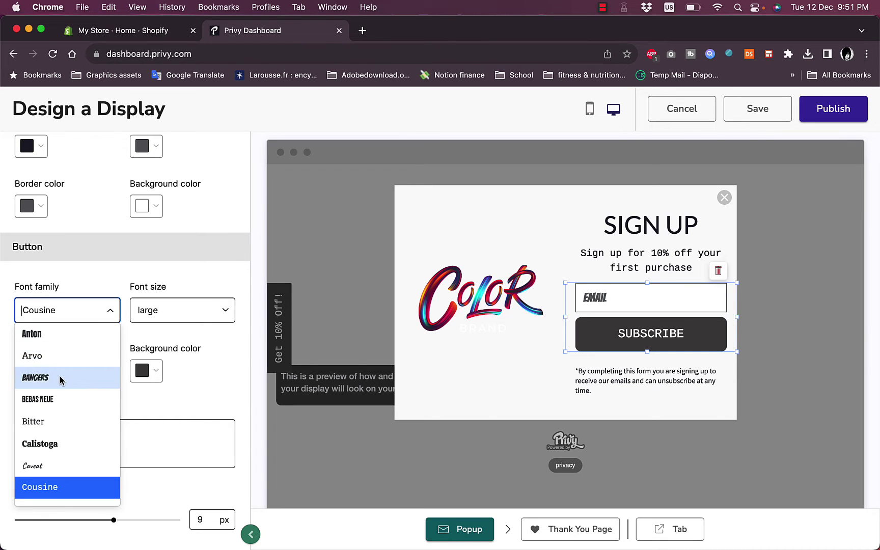
click(44, 397)
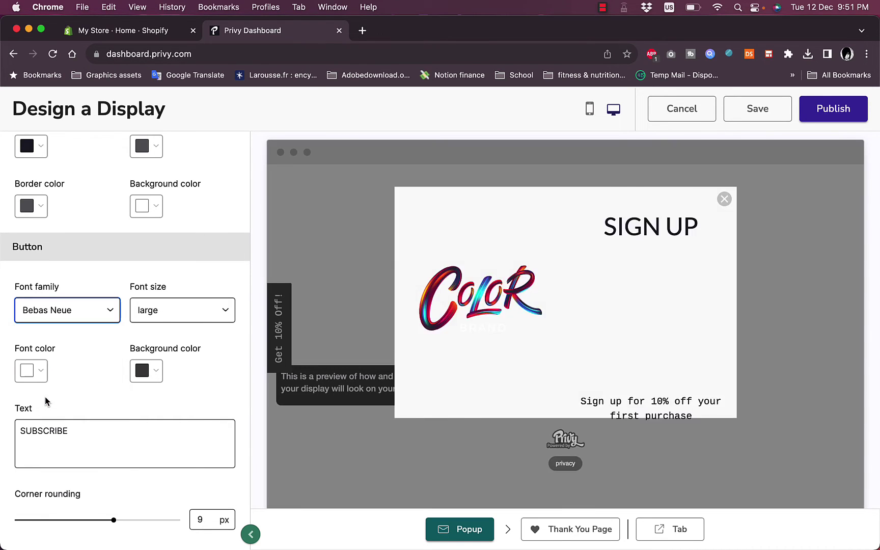
click(182, 305)
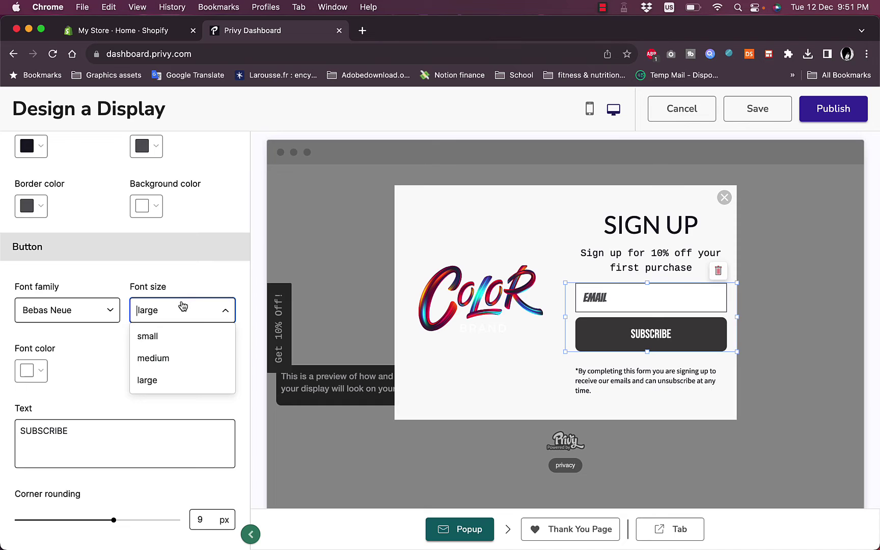
click(160, 386)
click(92, 363)
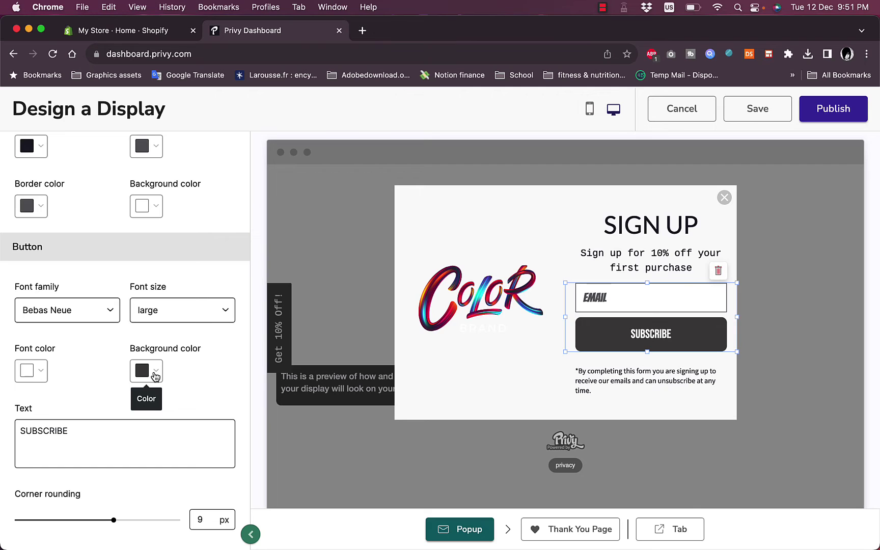
click(155, 375)
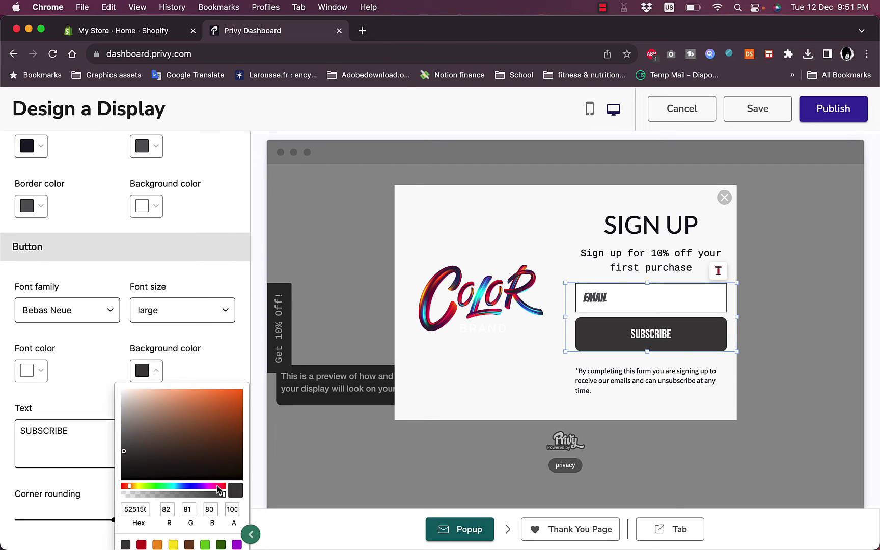
drag(218, 490, 236, 489)
drag(239, 422, 249, 383)
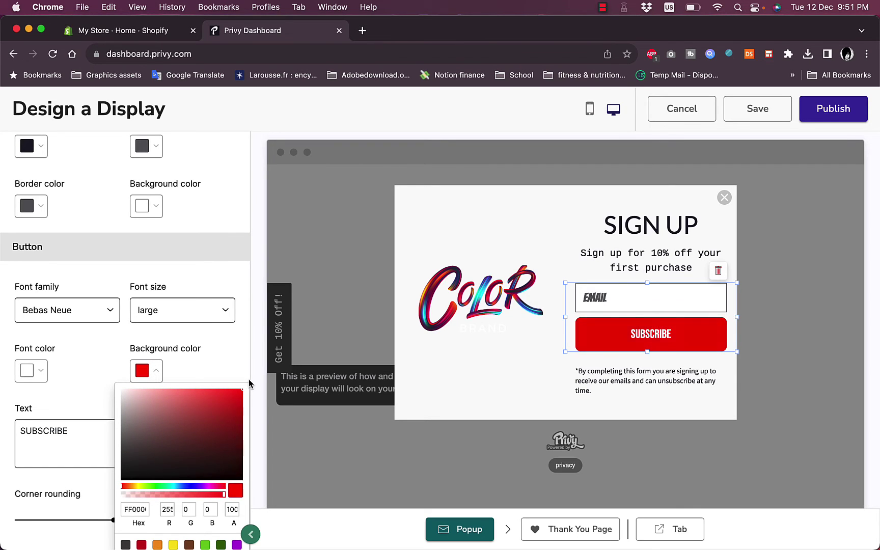
click(104, 360)
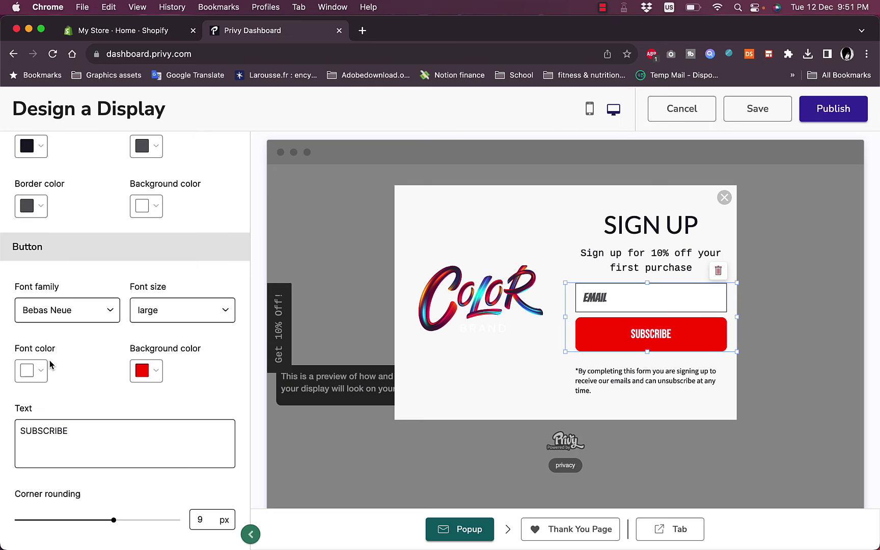
Lighten the EMAIL placeholder text colour to pale grey
scroll(49, 360, up, 5)
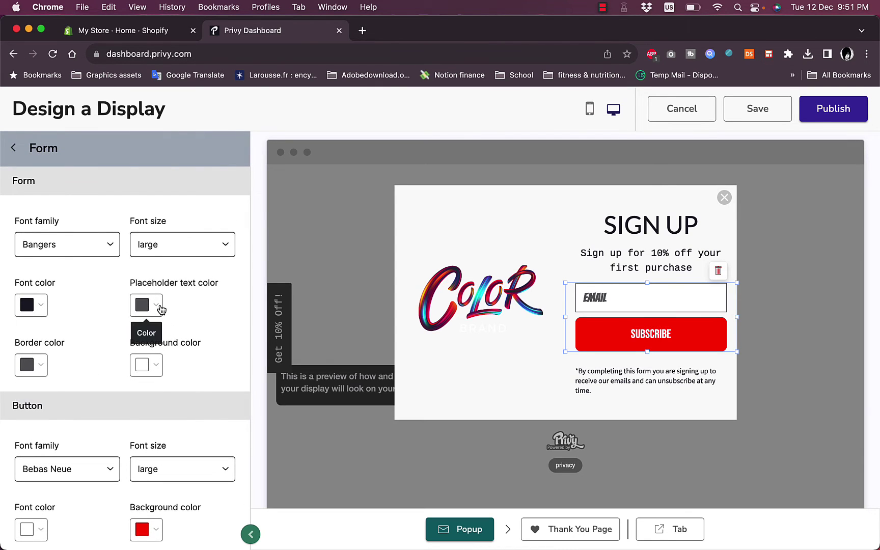
click(160, 306)
drag(137, 348, 123, 331)
click(82, 326)
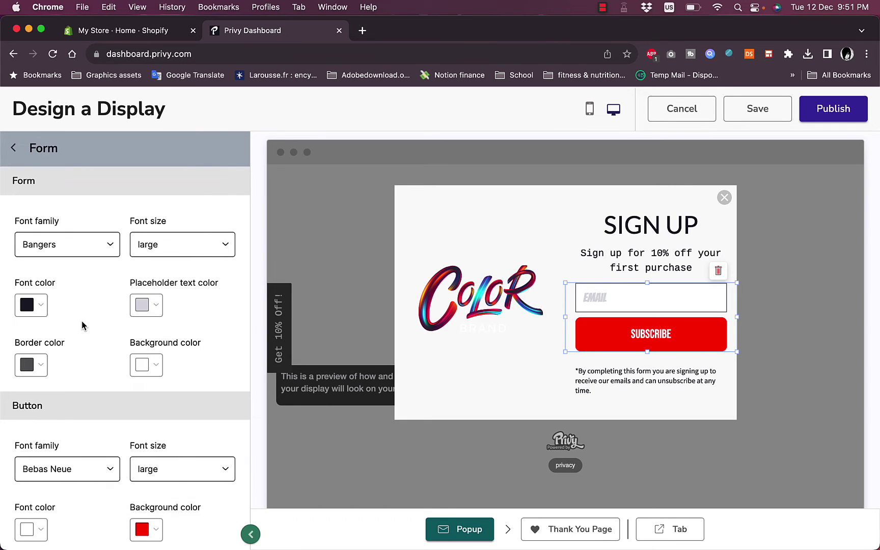
scroll(103, 315, down, 3)
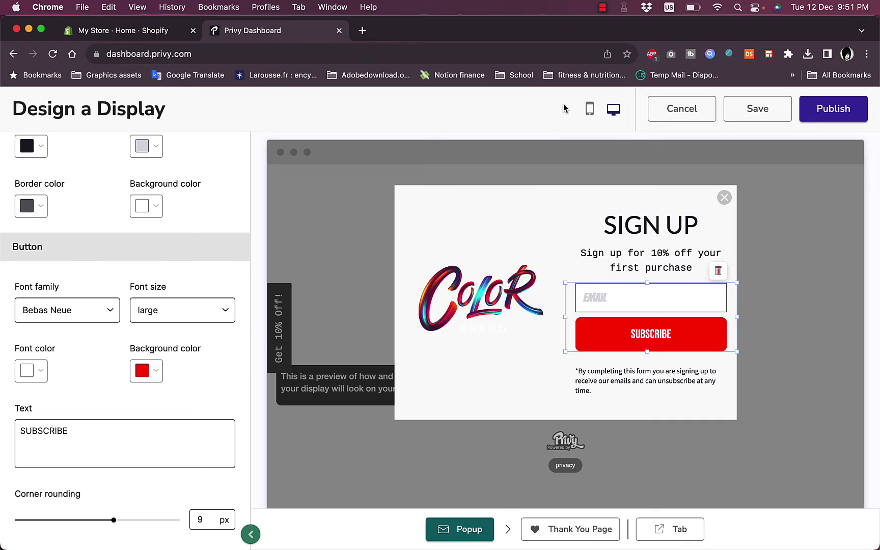
Check mobile and desktop previews, try image positions Top, None and Bottom, and settle on Left
click(589, 113)
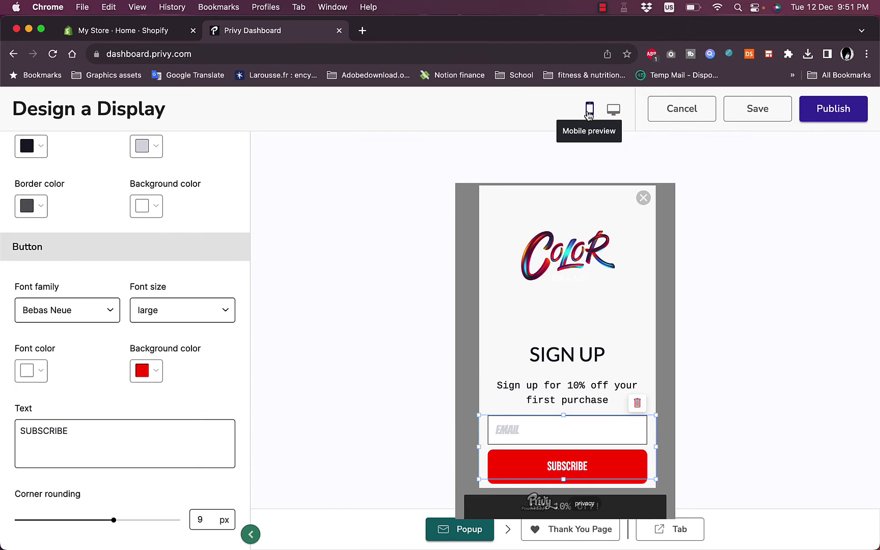
click(613, 109)
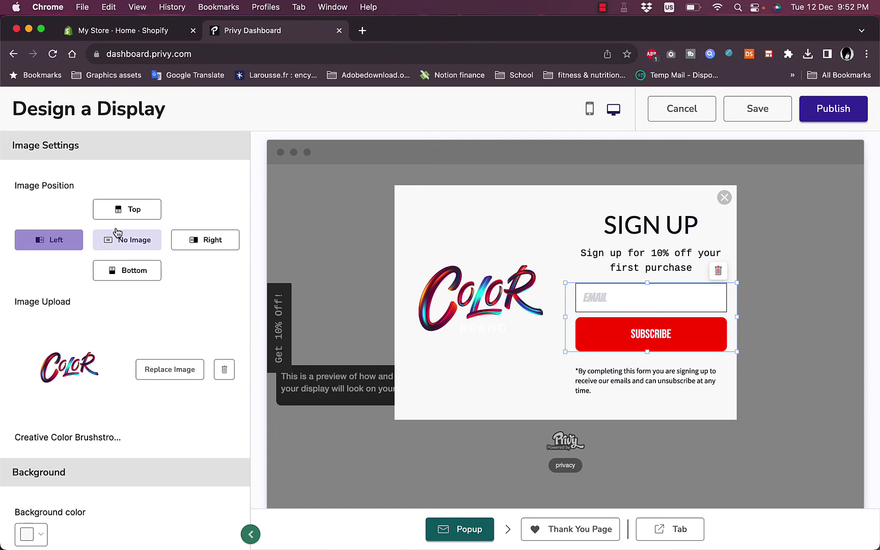
click(124, 210)
click(133, 243)
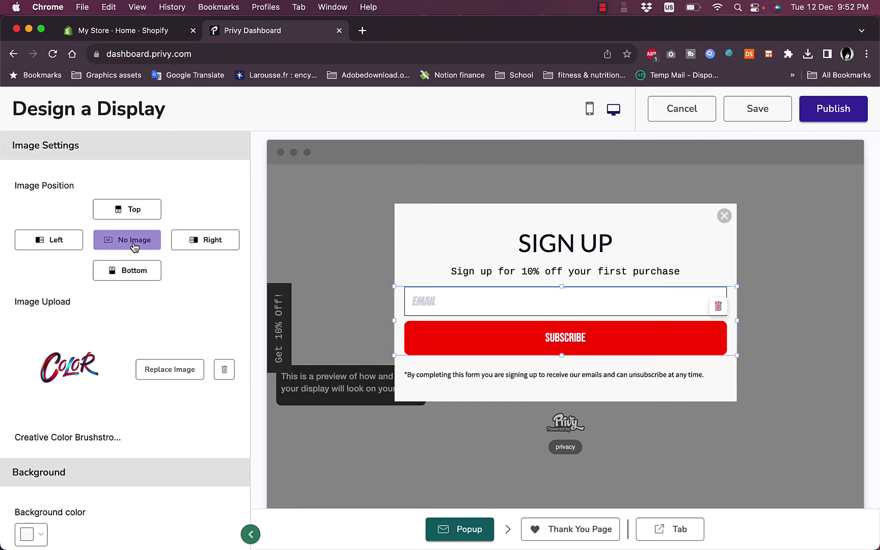
click(132, 271)
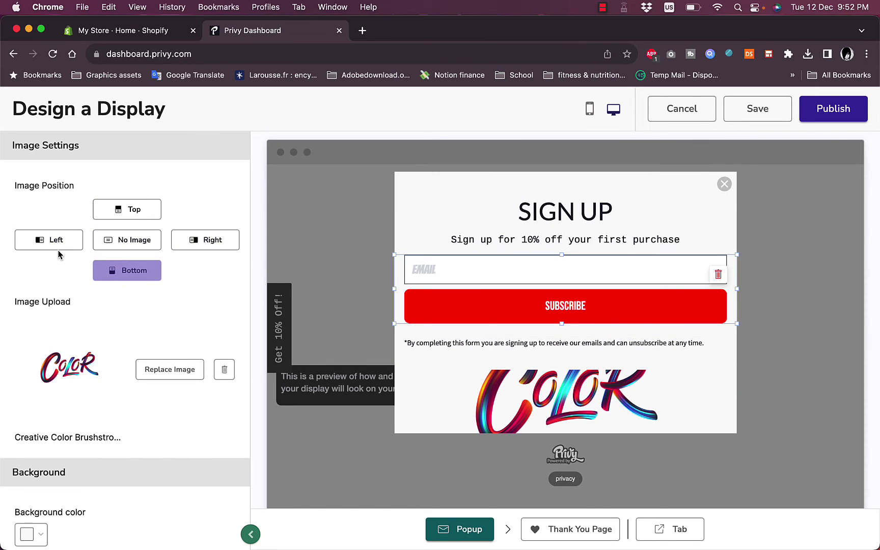
click(57, 248)
Round the popup's corners to 9 px
scroll(133, 322, down, 4)
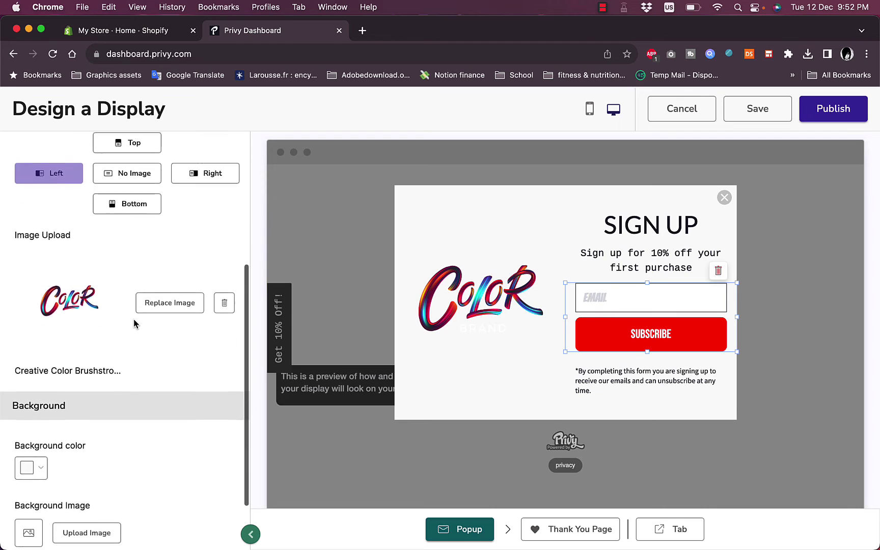
scroll(66, 256, down, 2)
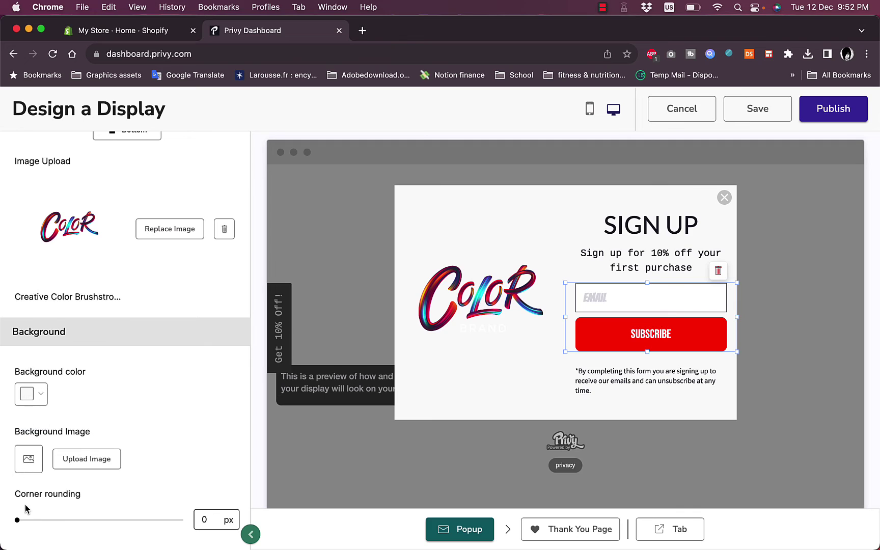
drag(18, 519, 114, 517)
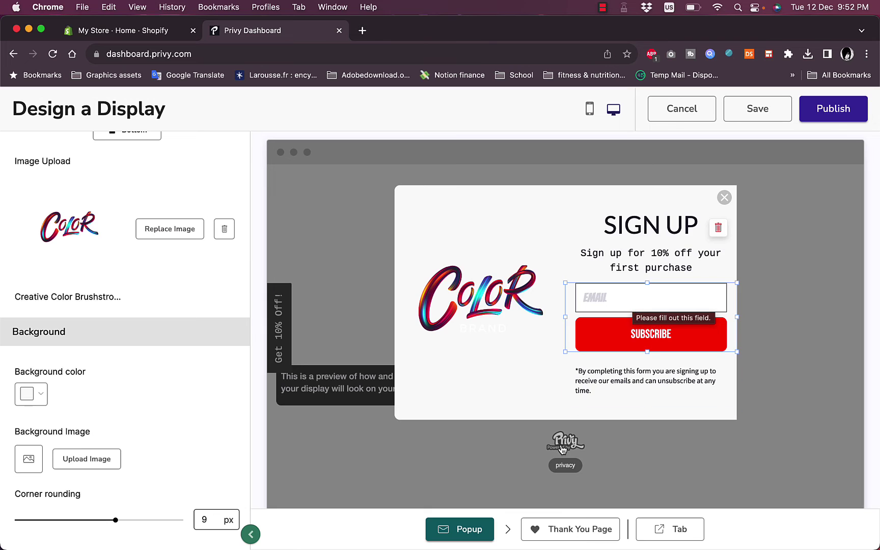
click(564, 533)
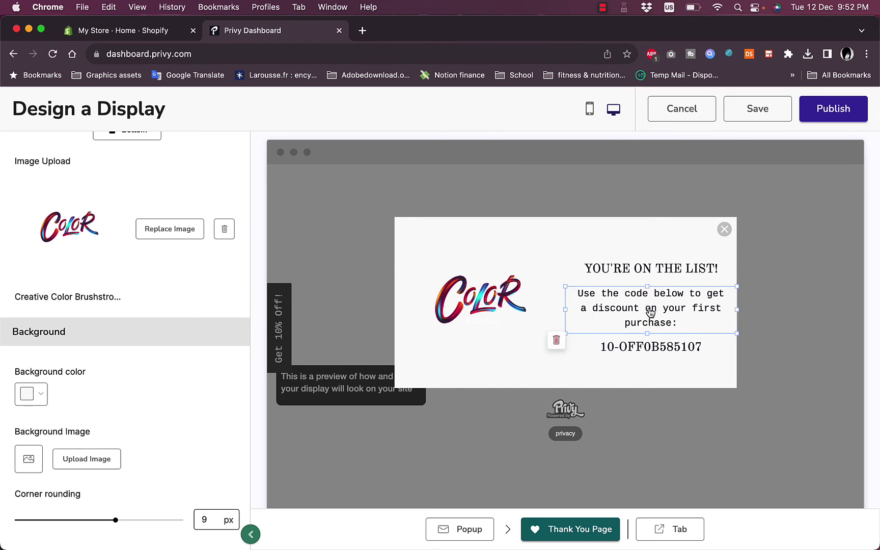
Replace the Thank You heading with 'THNAK YOU!' in Gravitas One, keeping large size
click(647, 280)
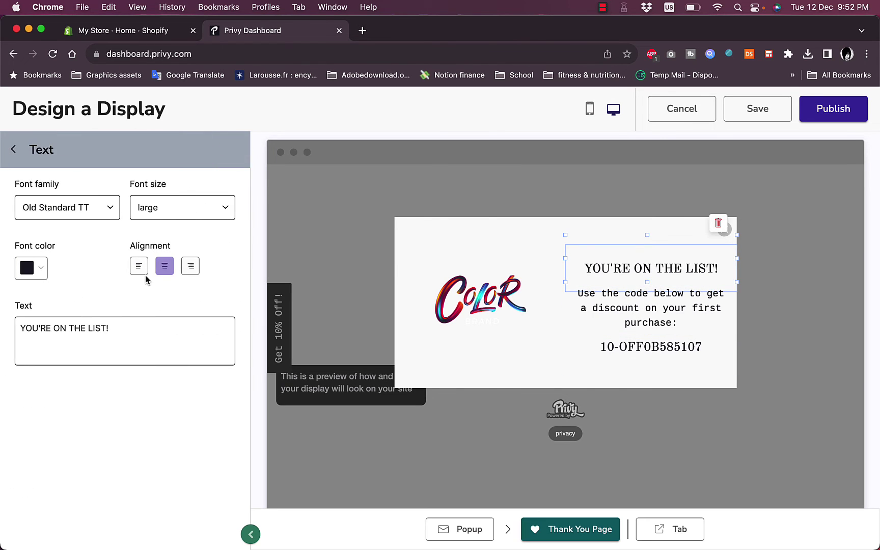
triple_click(110, 329)
text(T)
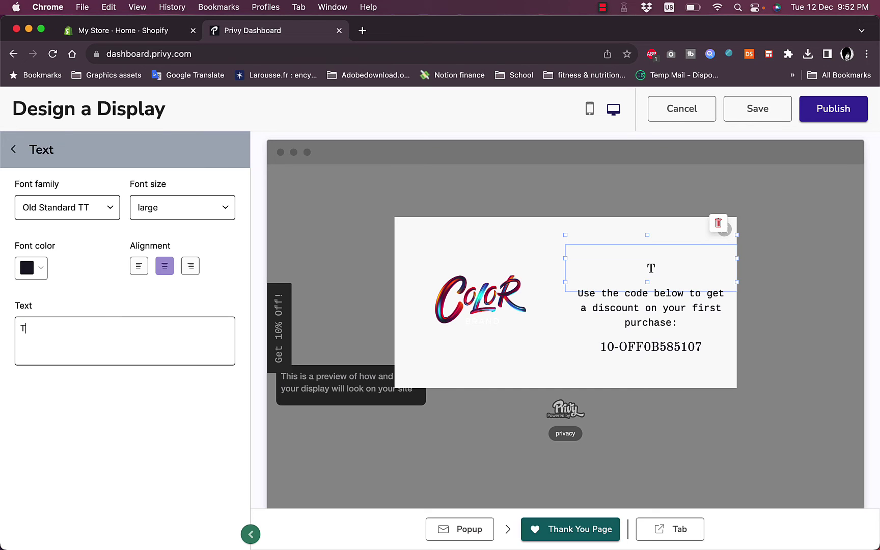
text(HNAK)
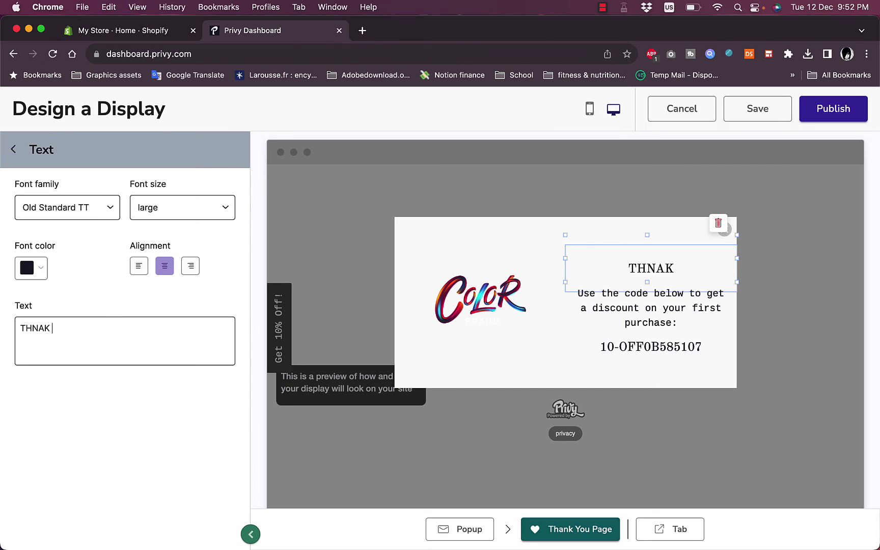
text( YOU)
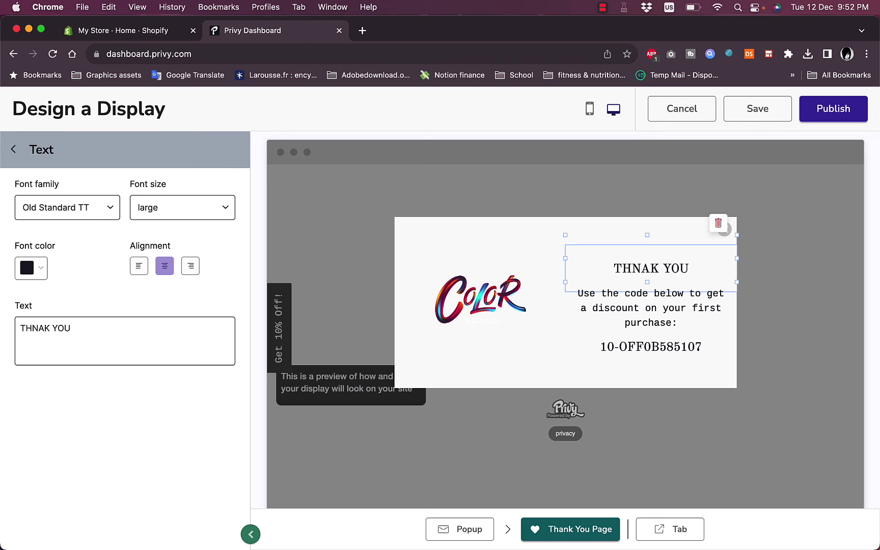
text(!)
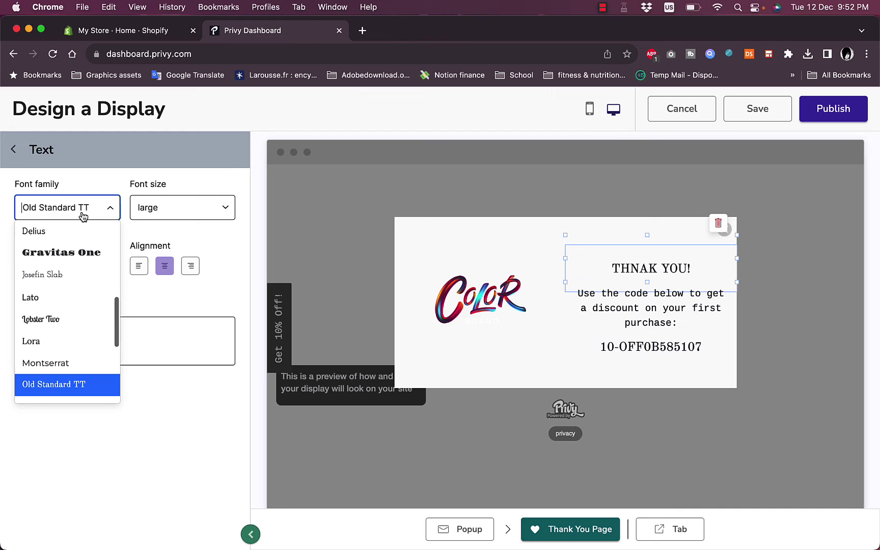
click(74, 255)
click(199, 212)
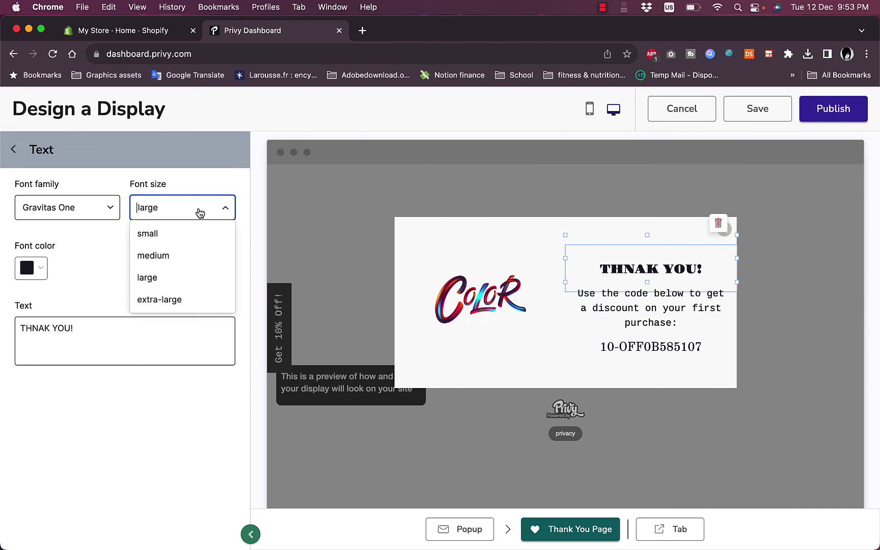
click(319, 292)
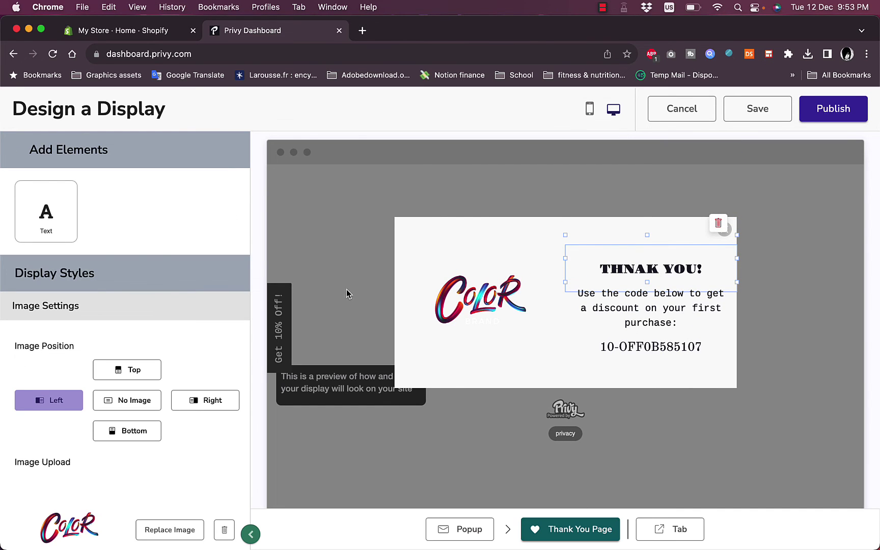
Save the Welcome Discount Popup design, pass the Follow-up page, and reach the Target step
click(758, 116)
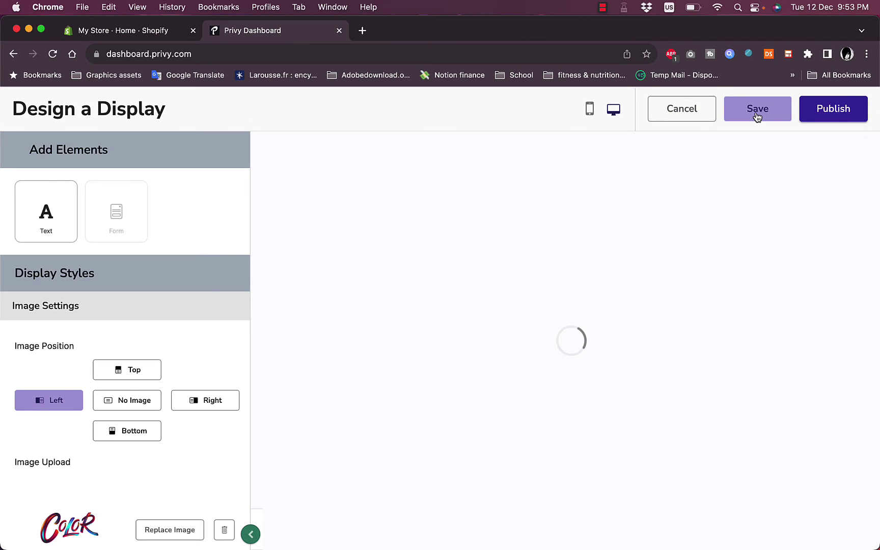
click(809, 117)
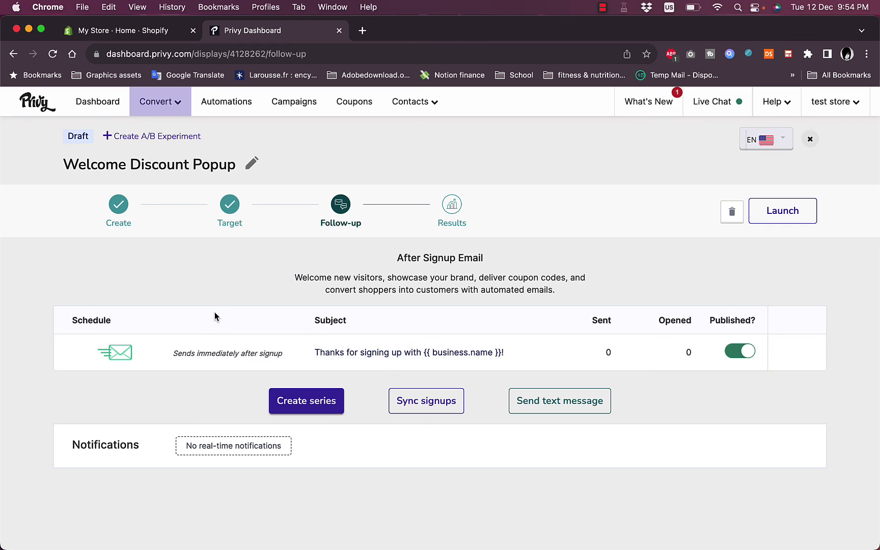
click(229, 216)
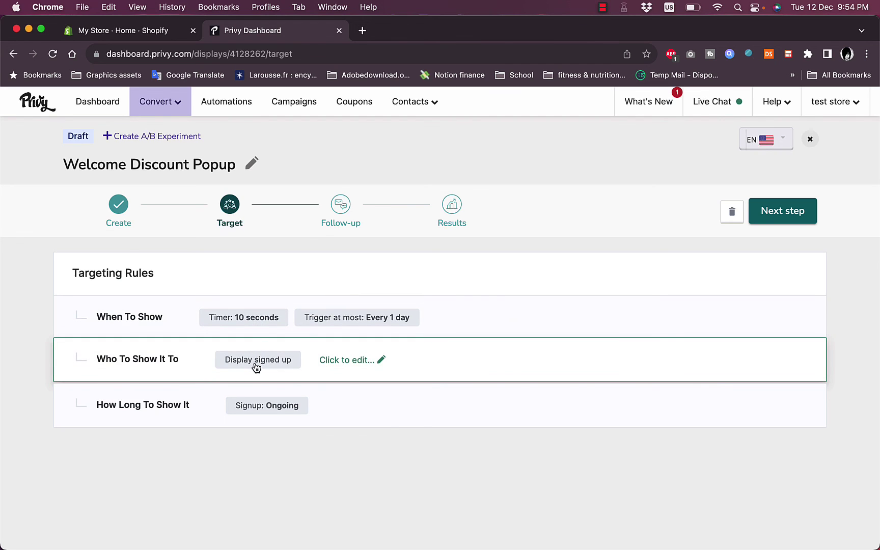
Switch the When To Show trigger to exit-intent, with timer and scrolling triggers off
click(246, 321)
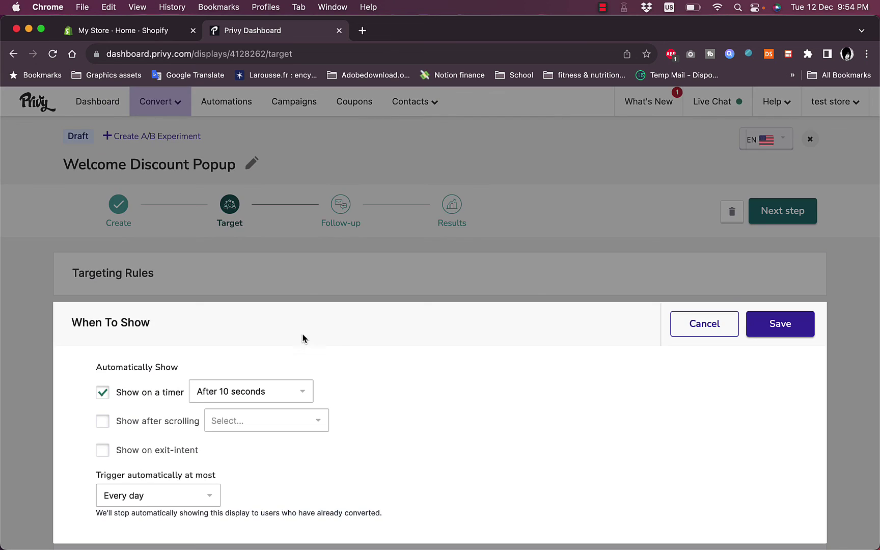
scroll(334, 346, down, 1)
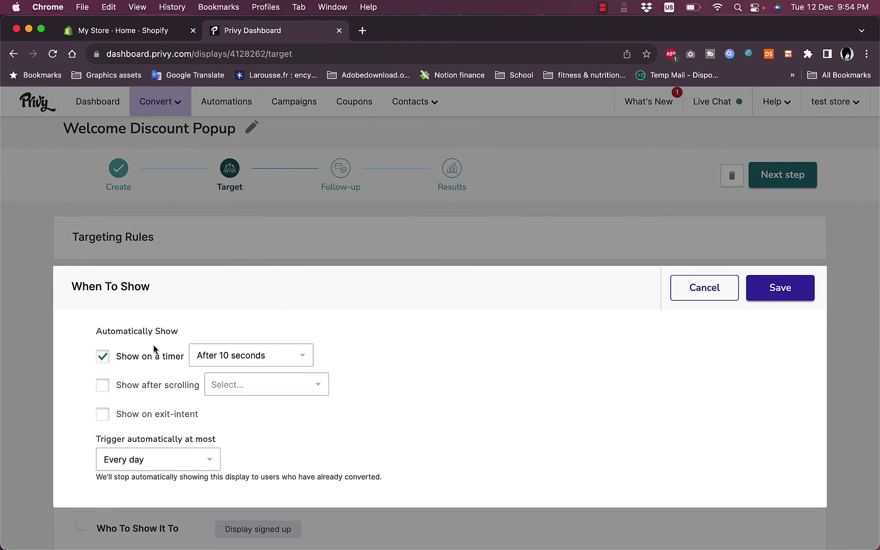
click(101, 388)
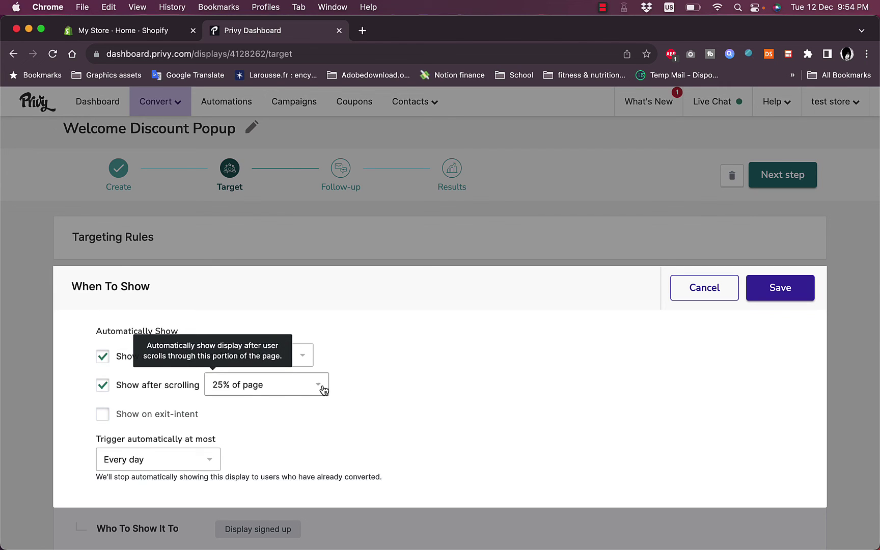
click(103, 389)
click(104, 421)
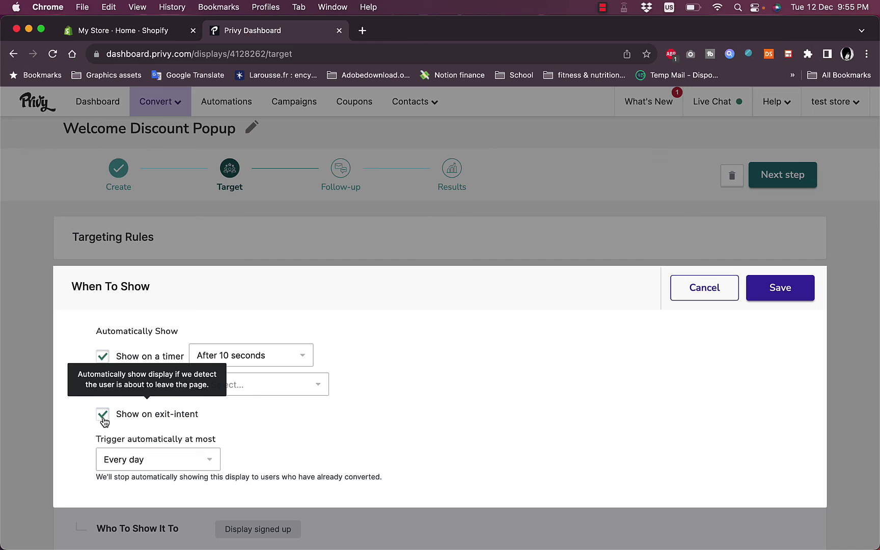
click(102, 356)
Check the display frequency options and keep it at Every day
click(212, 466)
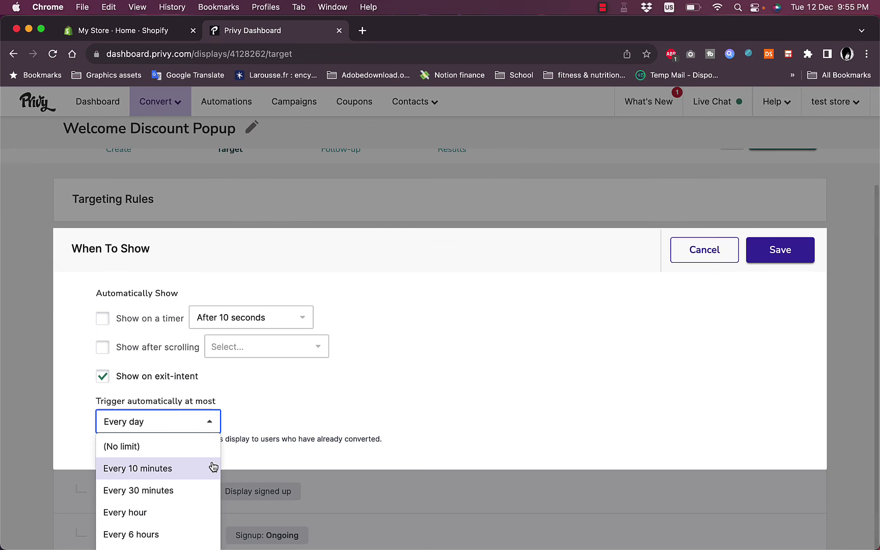
scroll(192, 469, down, 2)
scroll(192, 468, down, 2)
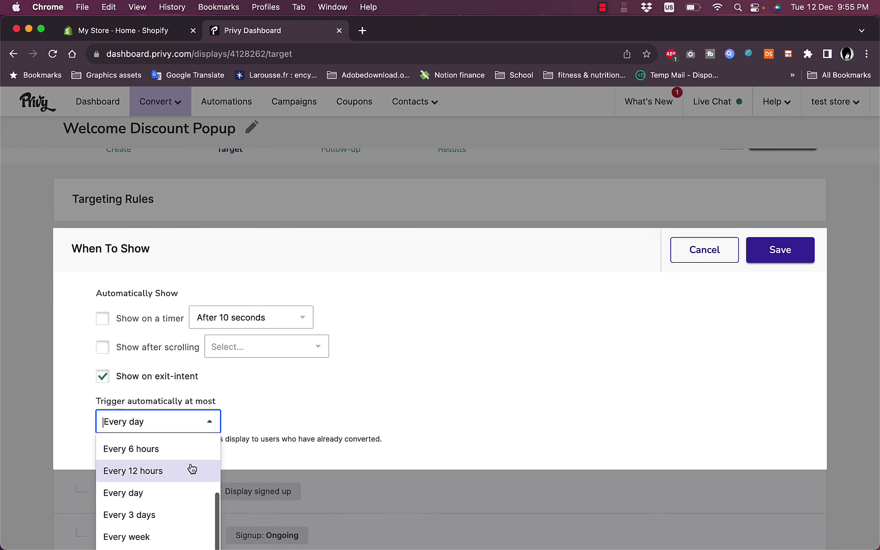
click(442, 342)
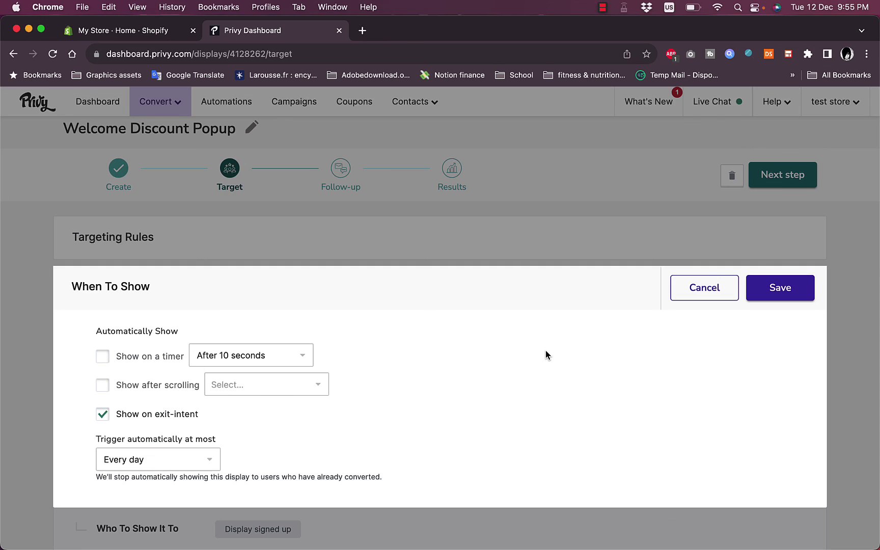